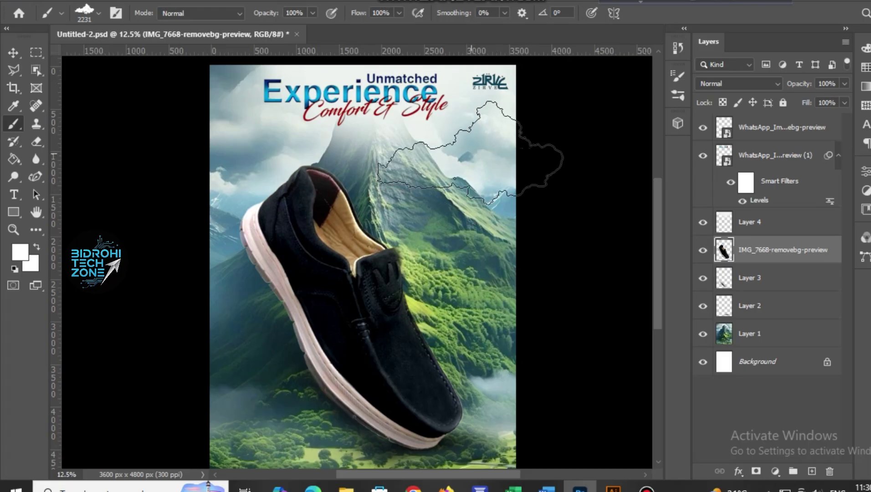
- Stamp three white clouds with the 2231 px cloud brush, two along the poster's right side and one at its upper left
click(471, 152)
click(500, 216)
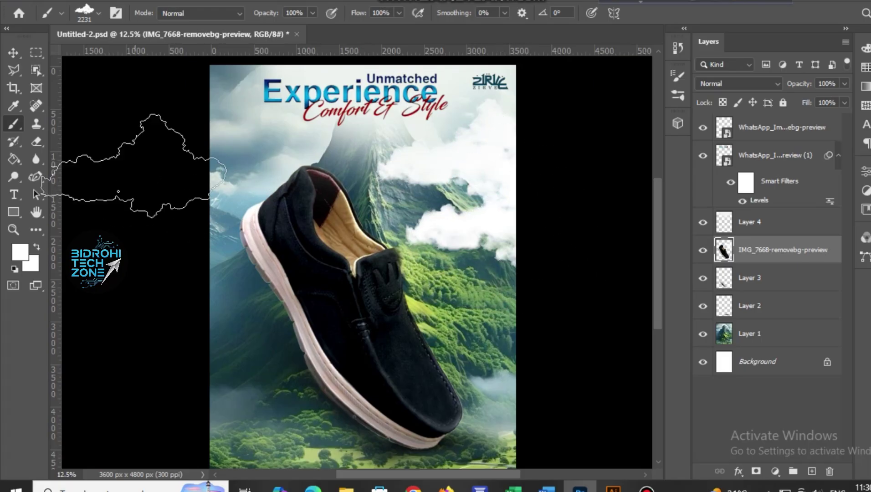
click(193, 134)
- Stamp three more white clouds over the shoe's heel side, its opening and its tongue
click(200, 296)
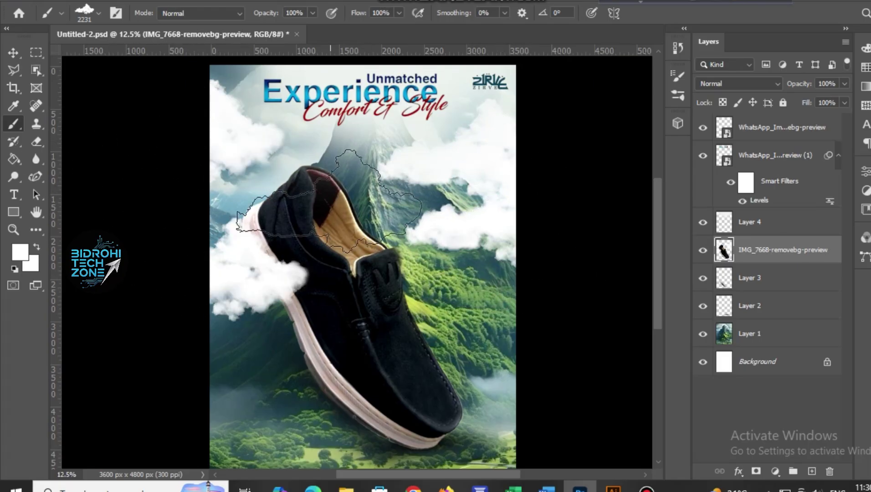
click(293, 181)
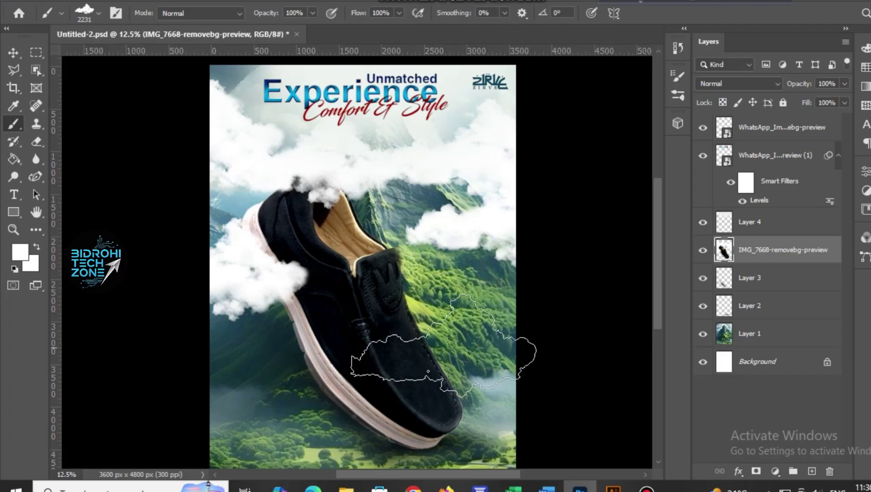
click(461, 275)
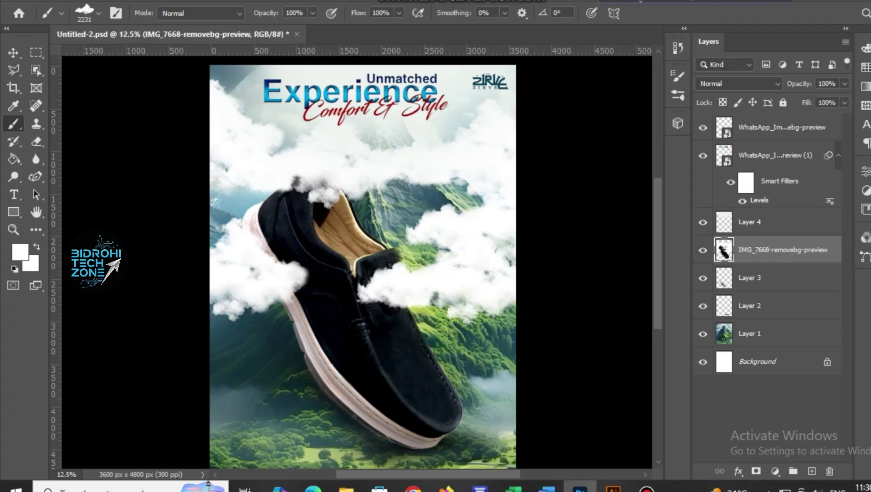
- Set the foreground colour to red fe1616 and stamp three red clouds, one at the poster's upper left and two along its right side
click(20, 253)
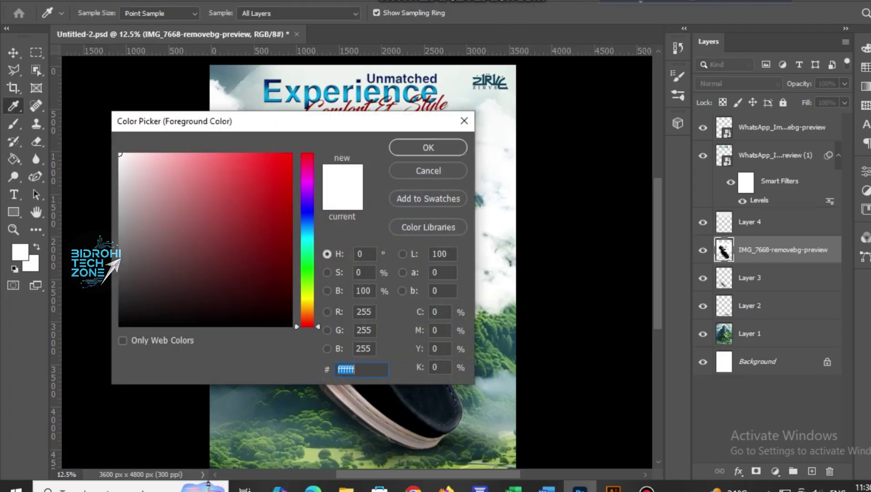
drag(246, 157, 277, 155)
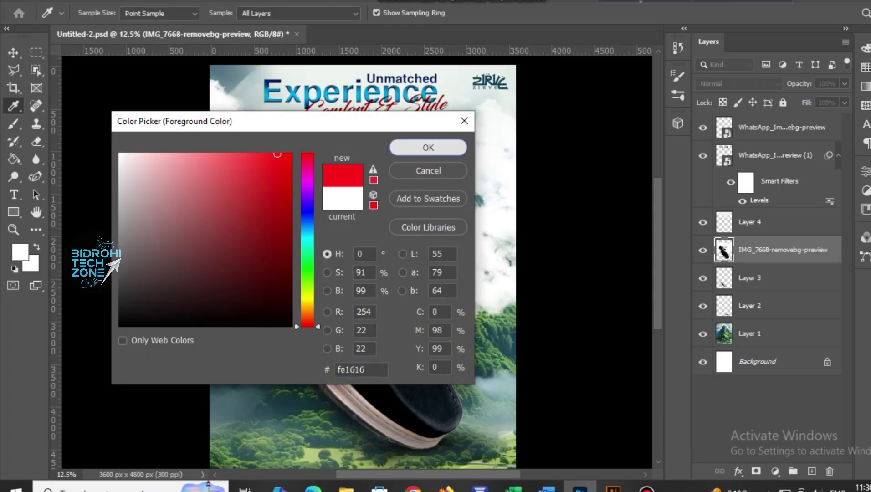
key(Return)
click(248, 159)
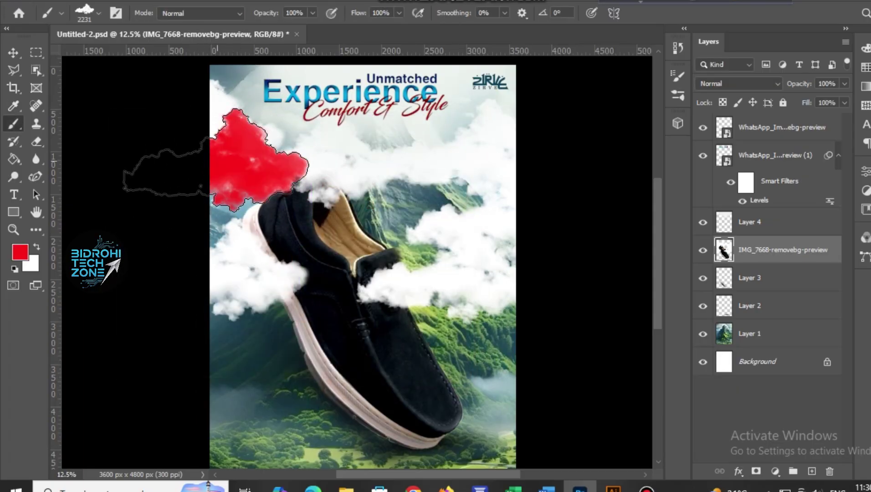
click(448, 154)
click(471, 266)
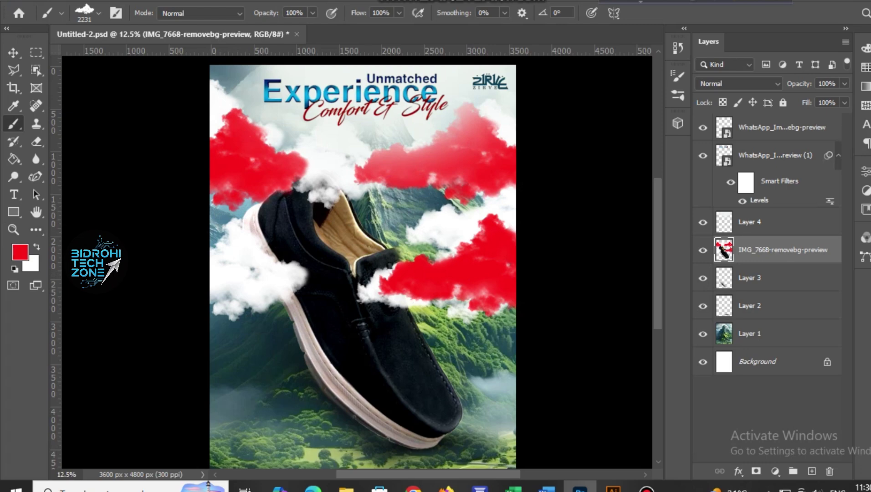
- Undo the three red clouds and the last three white clouds
key(ctrl+z)
key(ctrl+z)
key(ctrl+z)
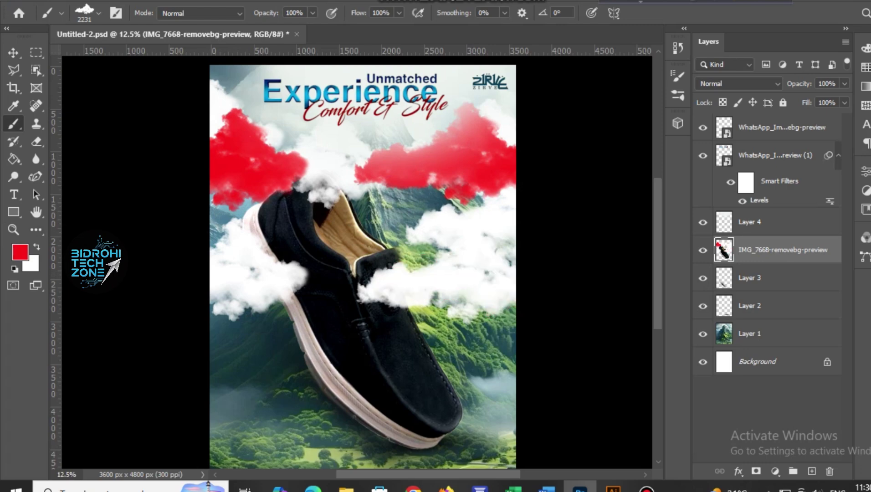
key(ctrl+z)
key(ctrl+z)
key(ctrl+z)
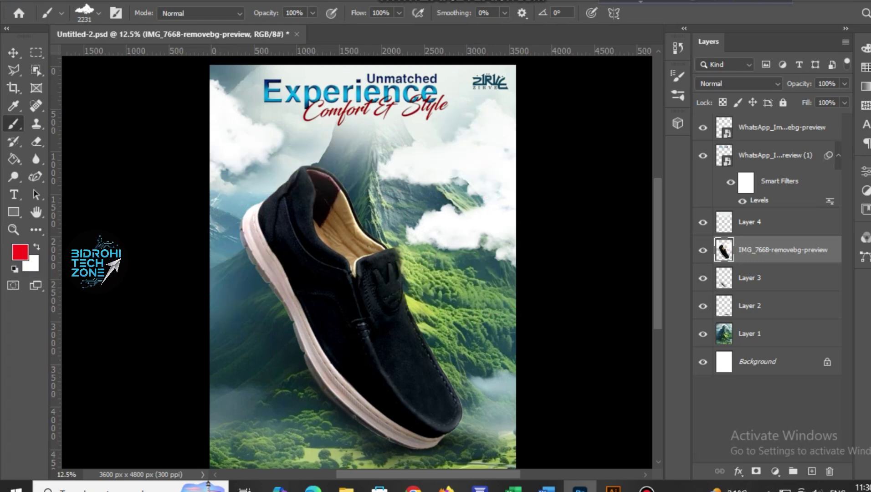
- Try a light blue 45d8f7 cloud at the poster's upper-left edge and undo the stamp
click(19, 251)
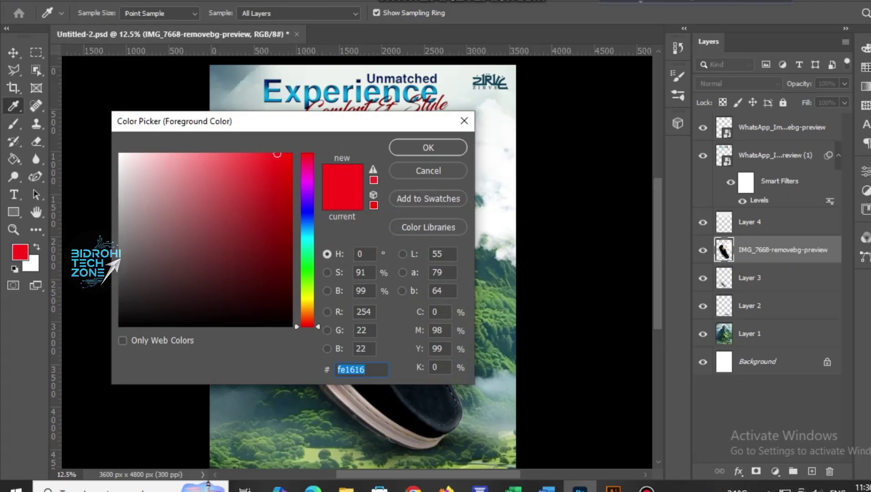
click(307, 228)
drag(306, 227, 307, 234)
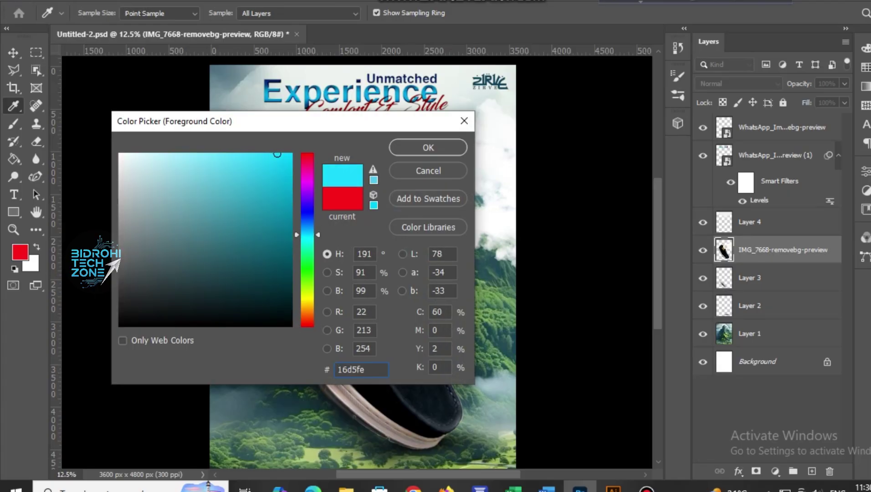
click(243, 157)
click(428, 147)
click(182, 142)
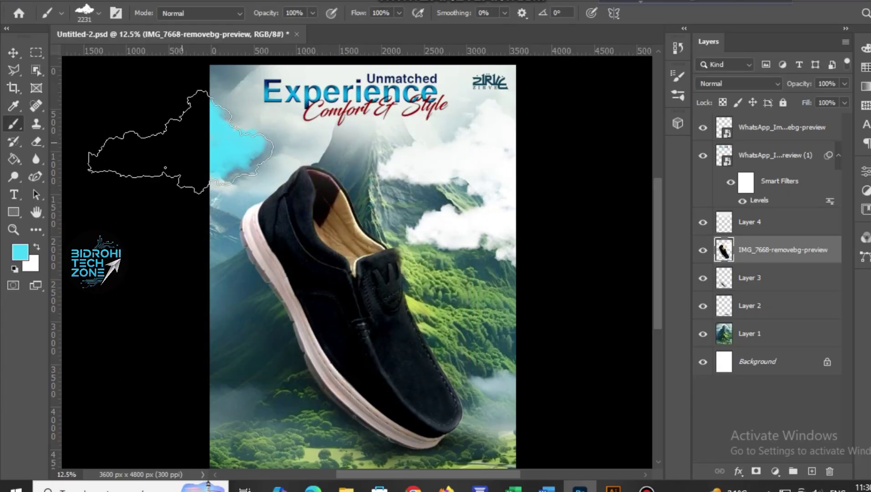
key(ctrl+z)
- Set the foreground colour back to white and stamp clouds beside the shoe's heel and across its tongue
click(20, 251)
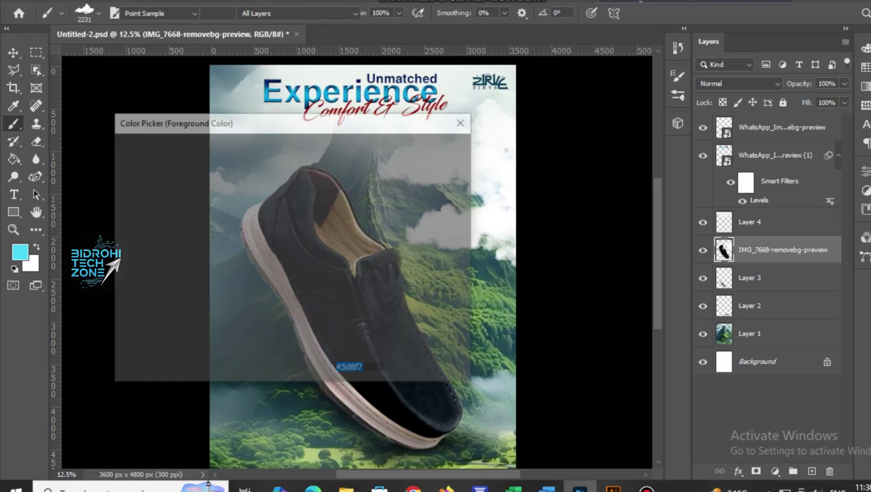
click(119, 154)
click(428, 148)
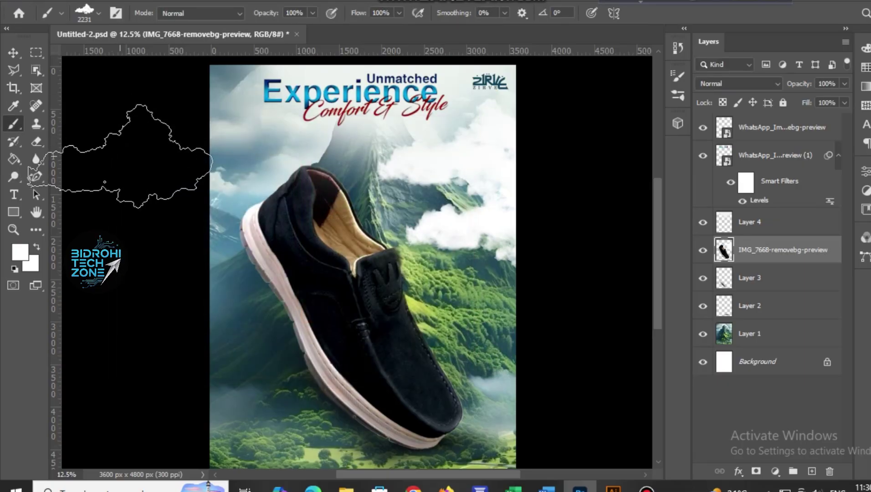
click(182, 254)
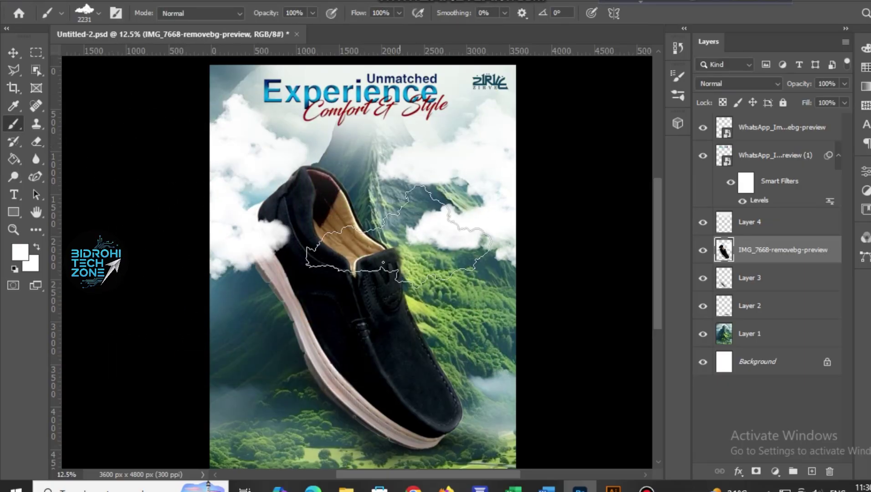
click(406, 287)
- Try a white stroke down the shoe with a 2231 px soft round brush at 1% hardness and undo it
right_click(324, 195)
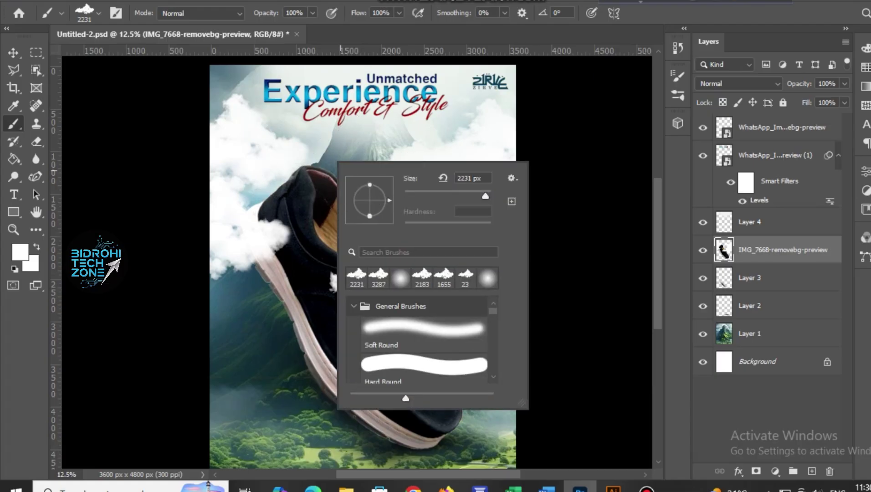
click(488, 278)
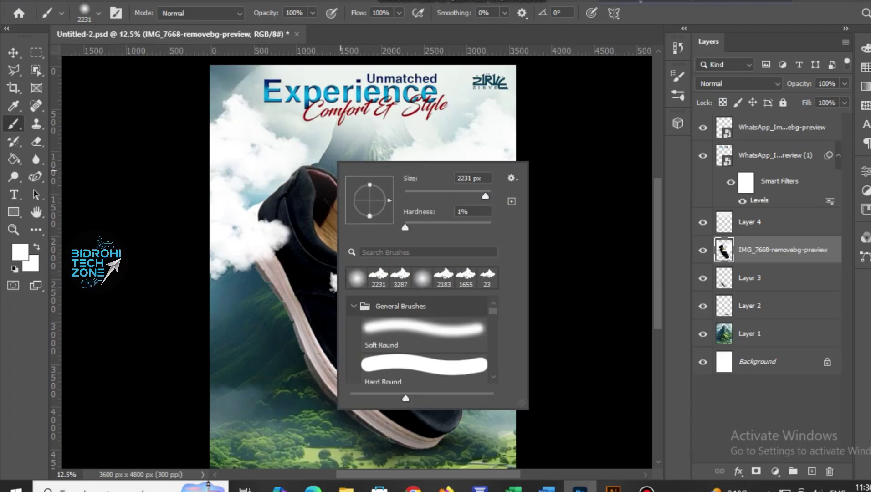
click(320, 181)
mouse_move(320, 180)
mouse_down()
mouse_move(347, 219)
mouse_move(333, 191)
mouse_move(337, 270)
mouse_move(325, 279)
mouse_move(349, 293)
mouse_up()
key(ctrl+z)
key(ctrl+z)
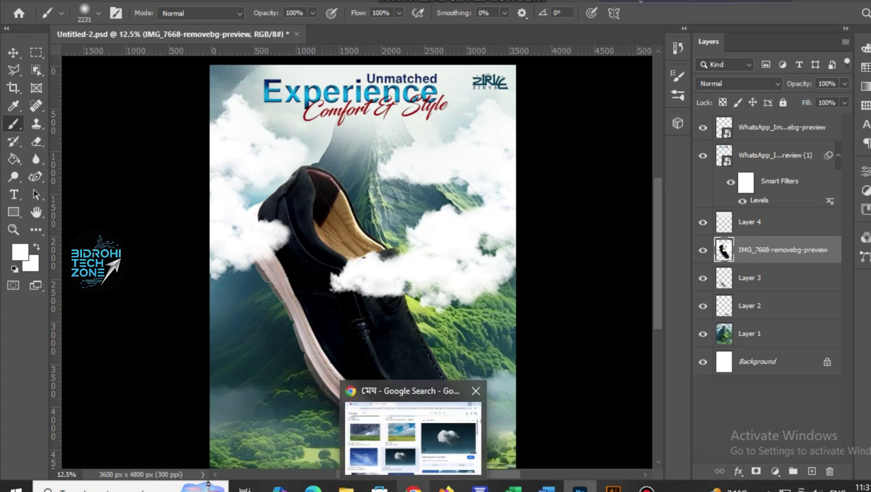
- Switch to Chrome and open the BCB Articles picture of a single white cloud from the মেঘ image results
click(413, 487)
scroll(255, 296, up, 10)
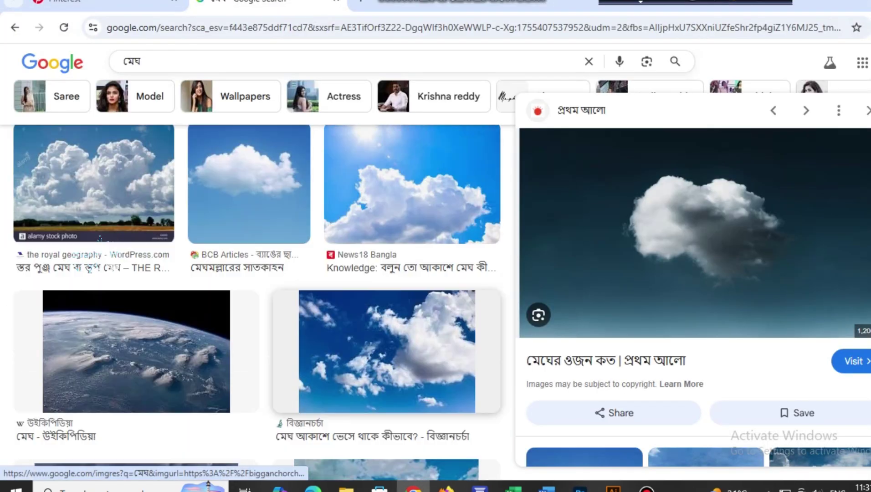
scroll(128, 218, up, 3)
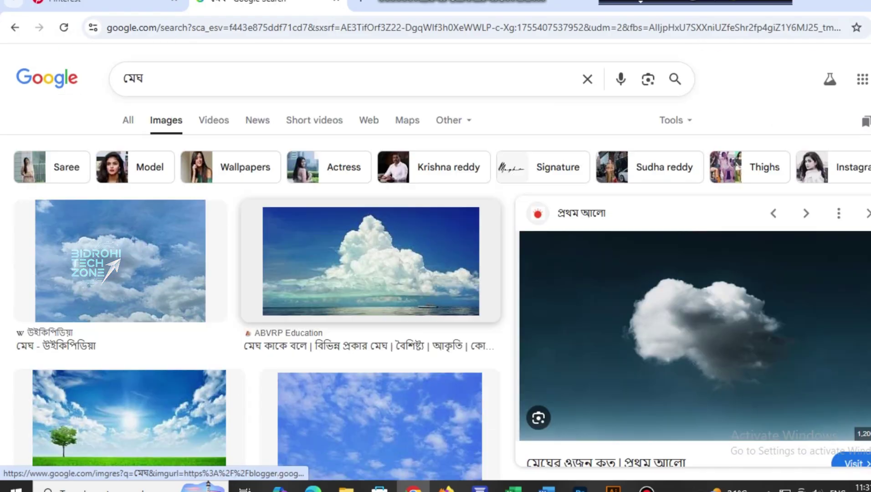
scroll(255, 273, down, 5)
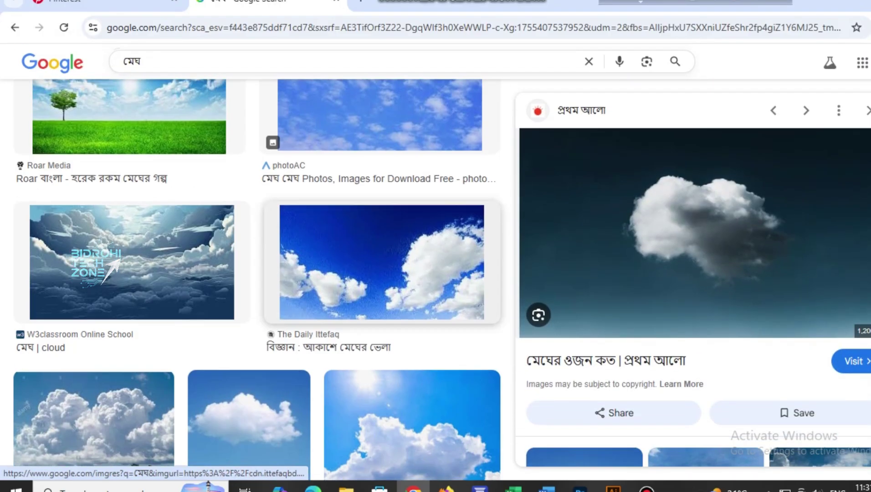
scroll(255, 273, down, 5)
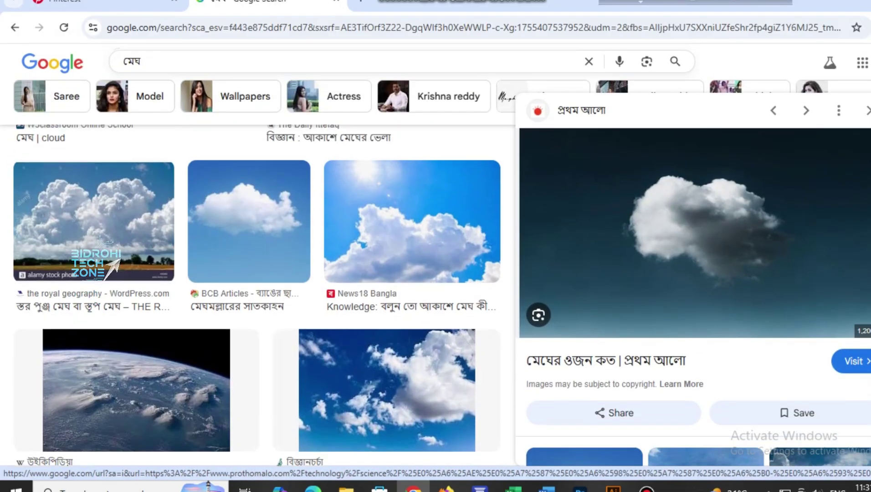
click(249, 224)
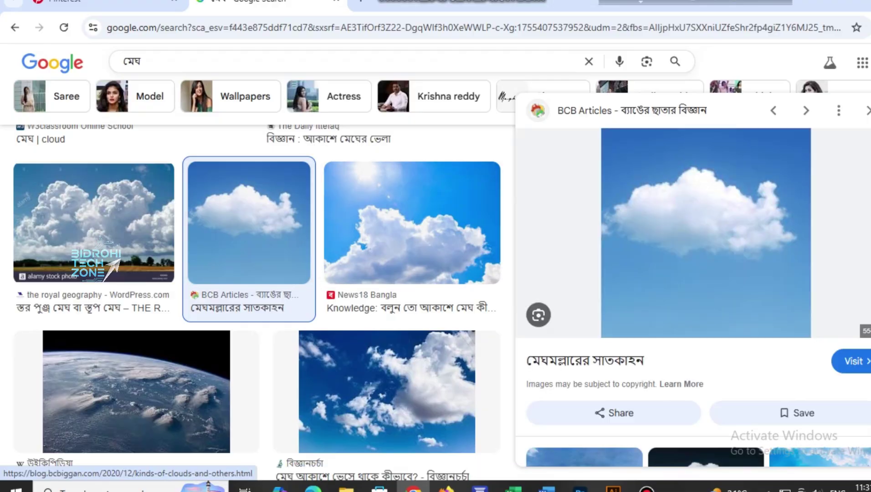
- Copy the previewed cloud image to the clipboard
right_click(678, 184)
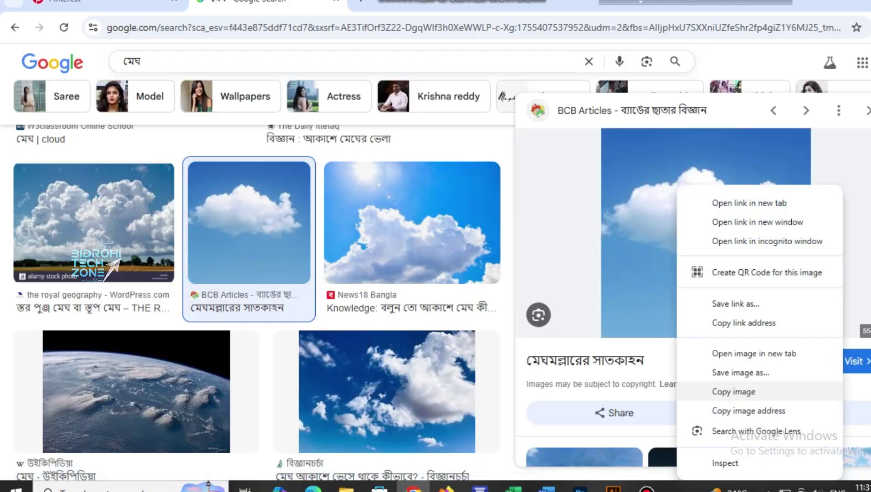
click(733, 392)
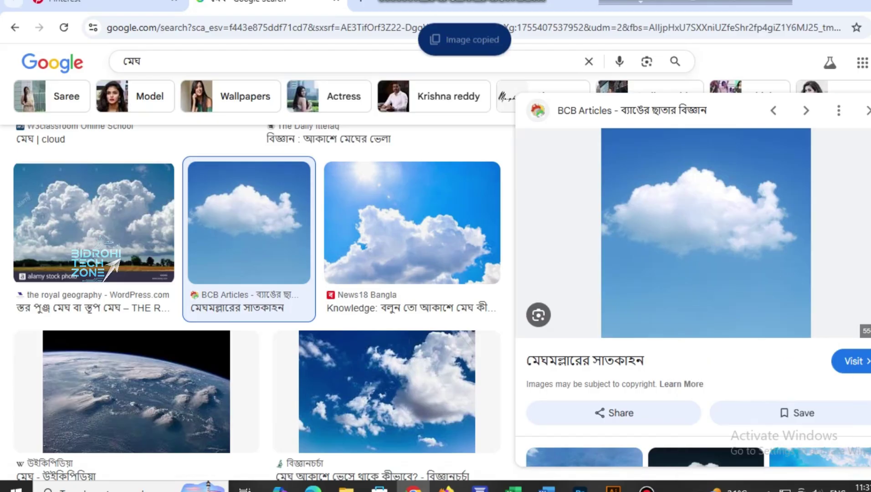
right_click(674, 185)
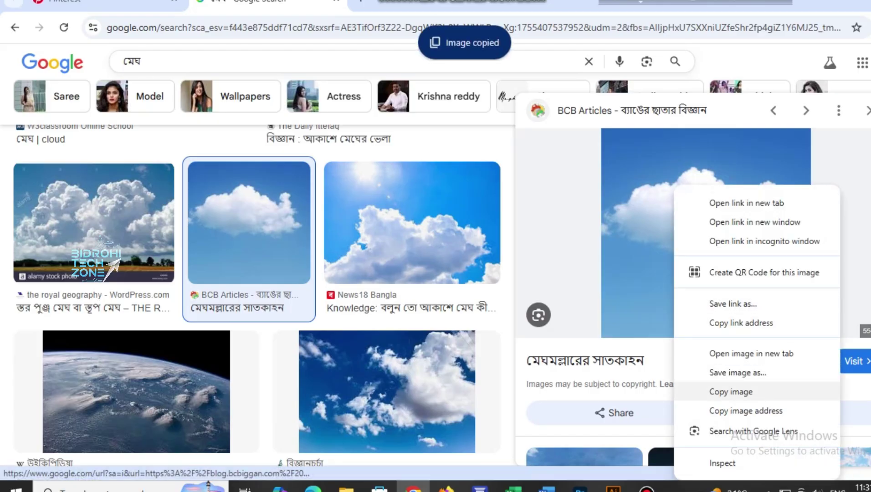
click(731, 392)
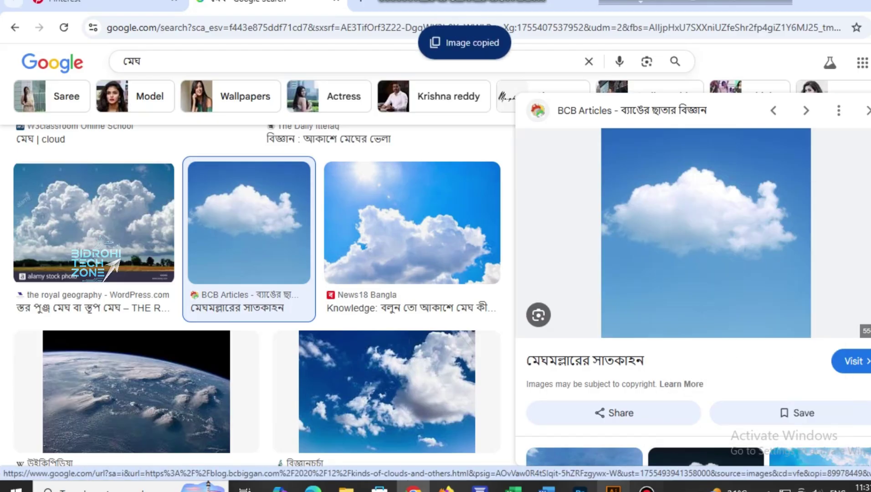
- Return to Photoshop, create a 554 x 554 px document at 72 ppi from the Clipboard preset, and paste the cloud image
key(alt+Tab)
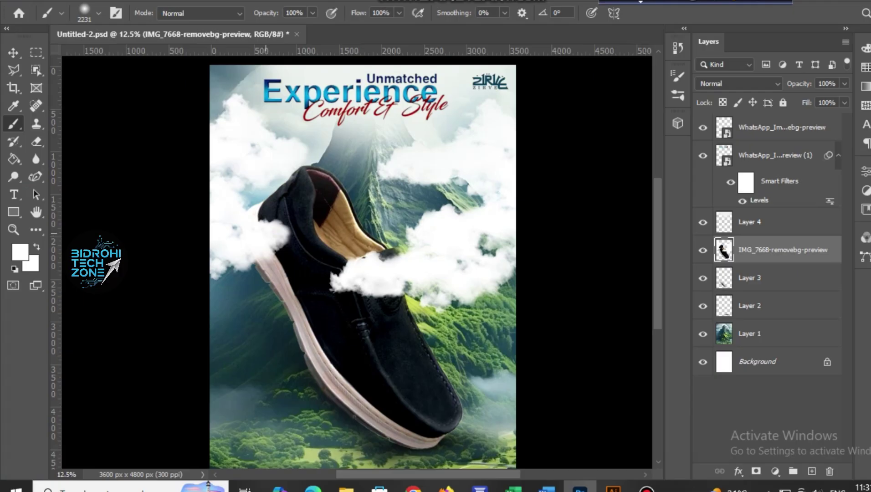
key(ctrl+n)
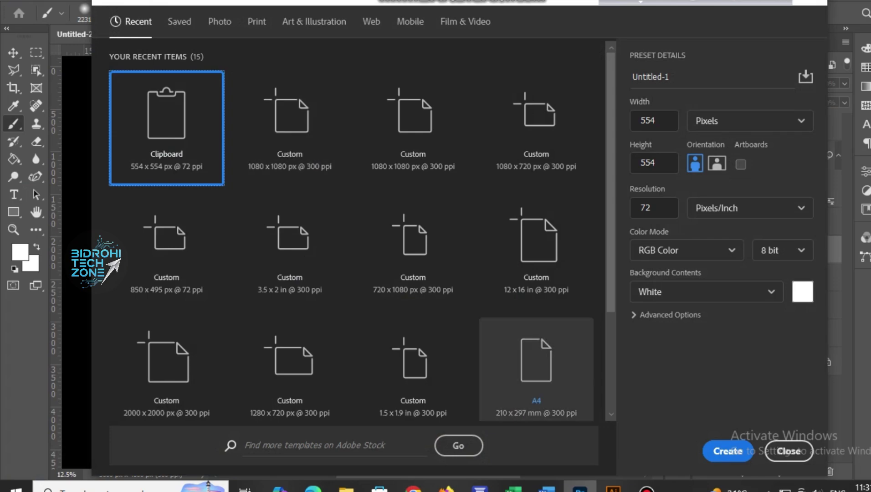
click(727, 451)
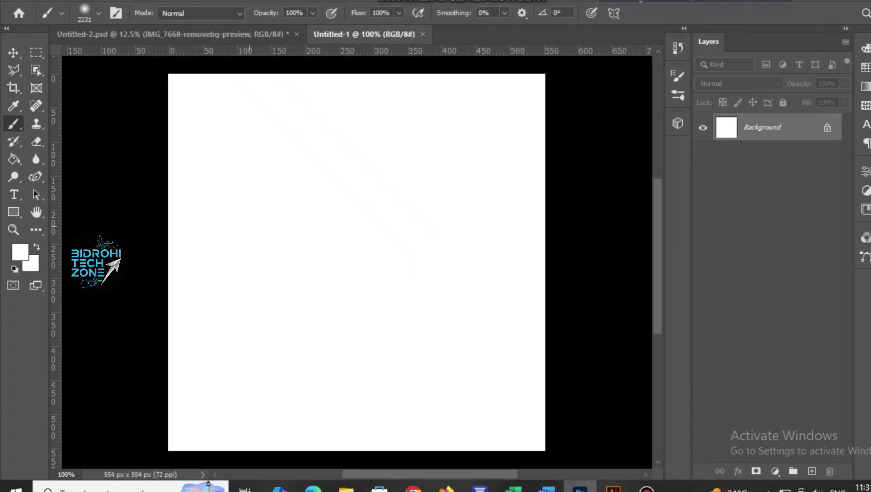
key(ctrl+v)
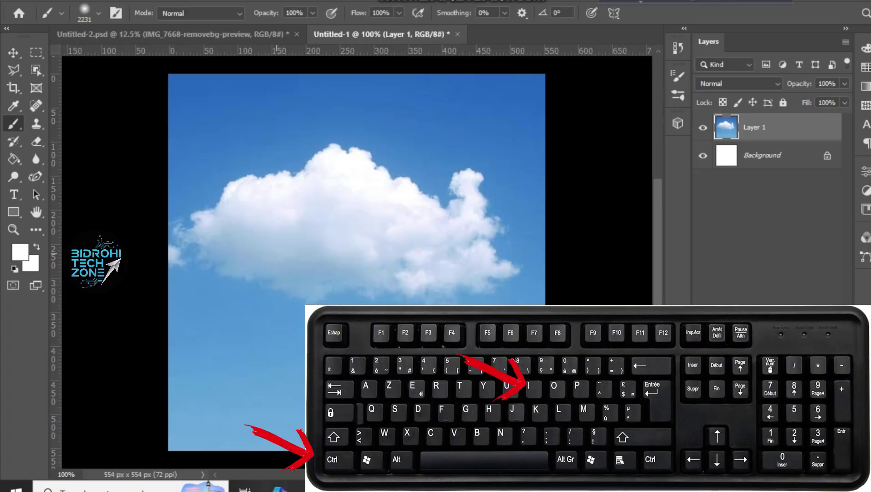
- Invert the cloud layer's colours and apply Levels with RGB input values 42, 1.88 and 208
key(ctrl+i)
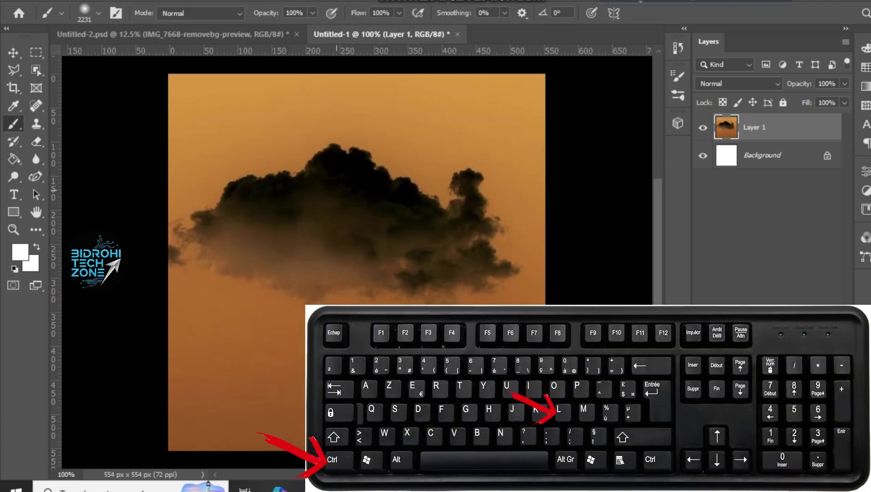
key(ctrl+l)
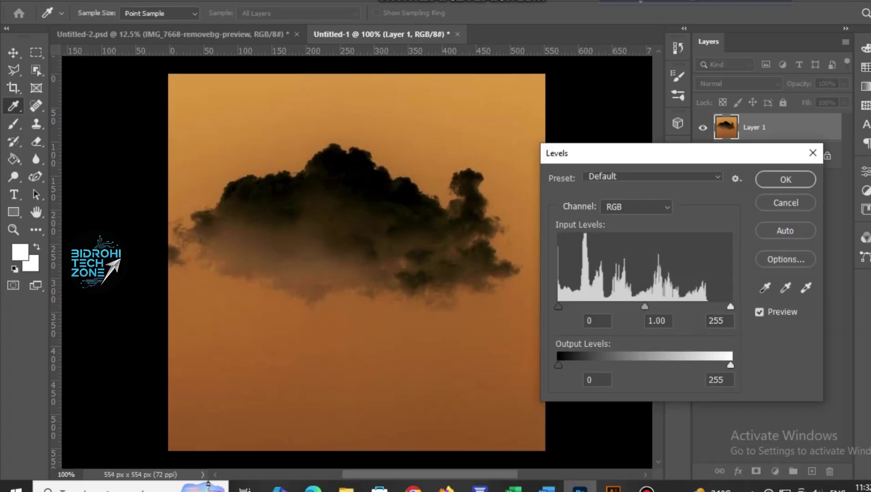
drag(557, 306, 574, 306)
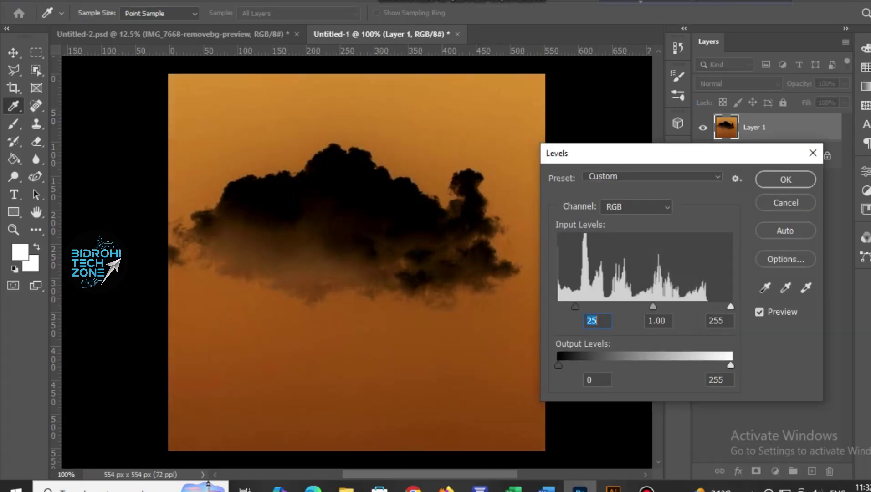
drag(653, 307, 611, 306)
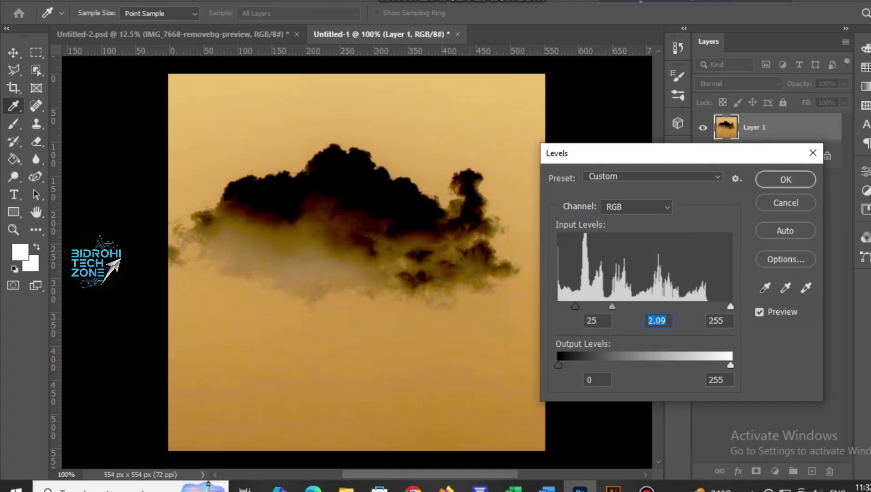
drag(730, 307, 698, 307)
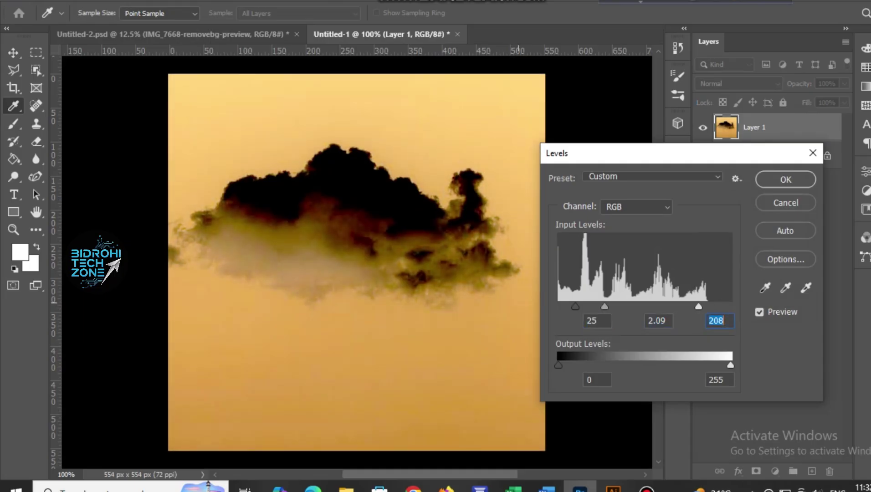
drag(575, 306, 586, 307)
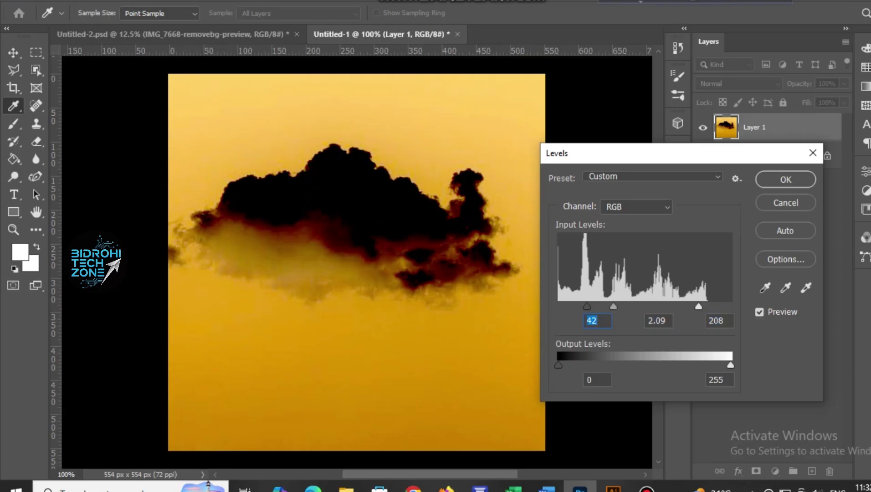
drag(613, 307, 617, 306)
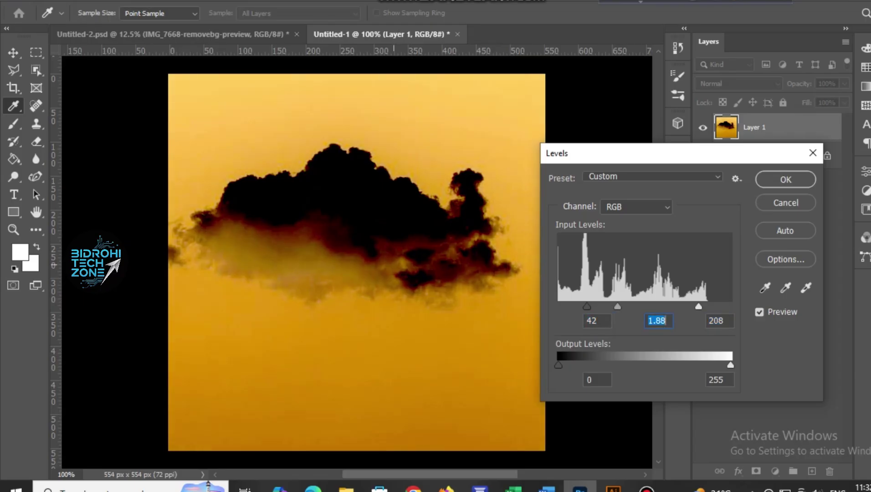
click(785, 180)
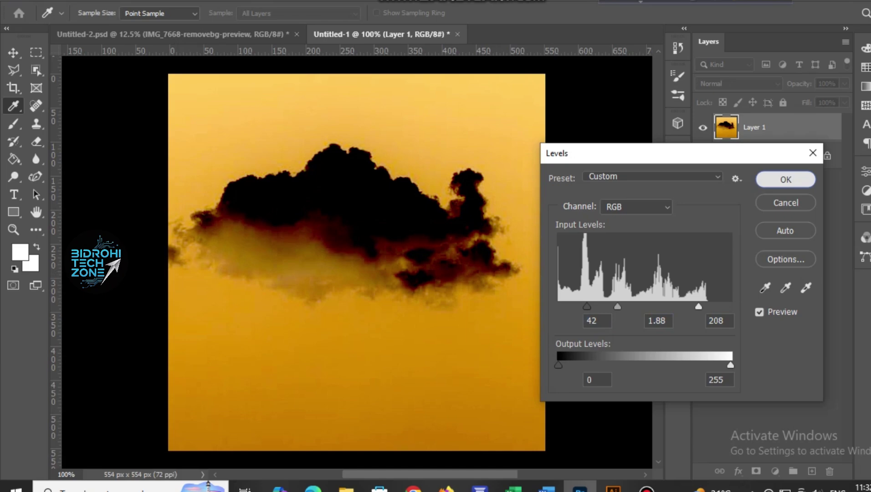
- Try to select the dark cloud with the Object Selection Tool in Rectangle mode and drop the selection
key(b)
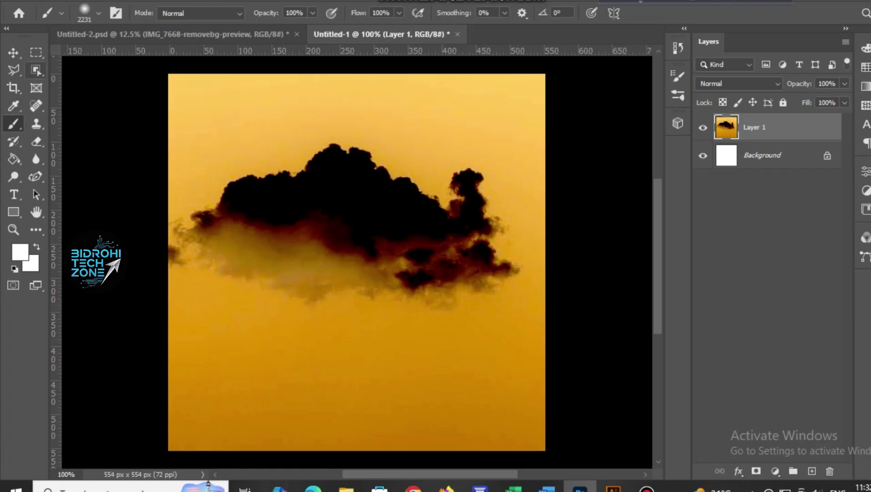
click(36, 69)
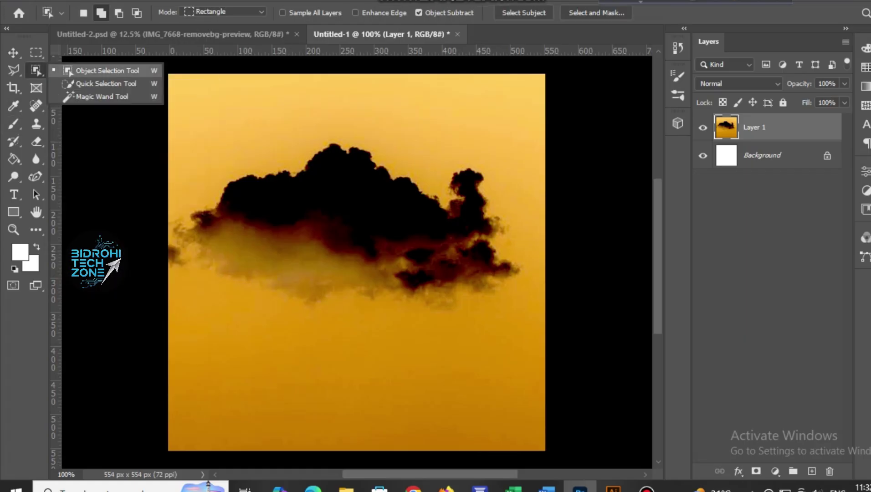
click(71, 72)
drag(168, 102, 534, 349)
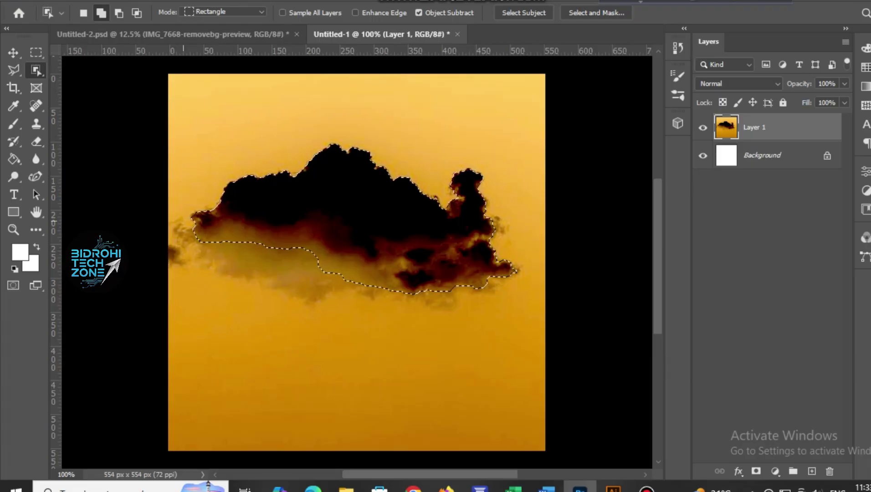
drag(175, 195, 244, 325)
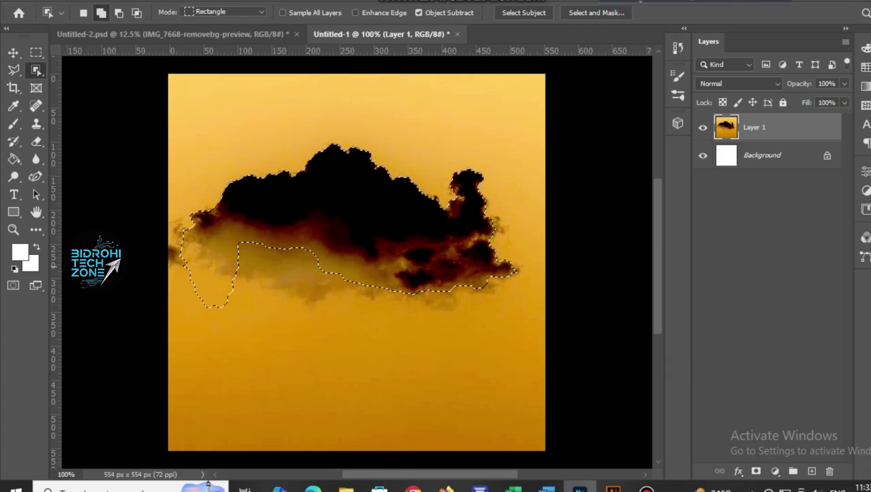
drag(170, 198, 265, 317)
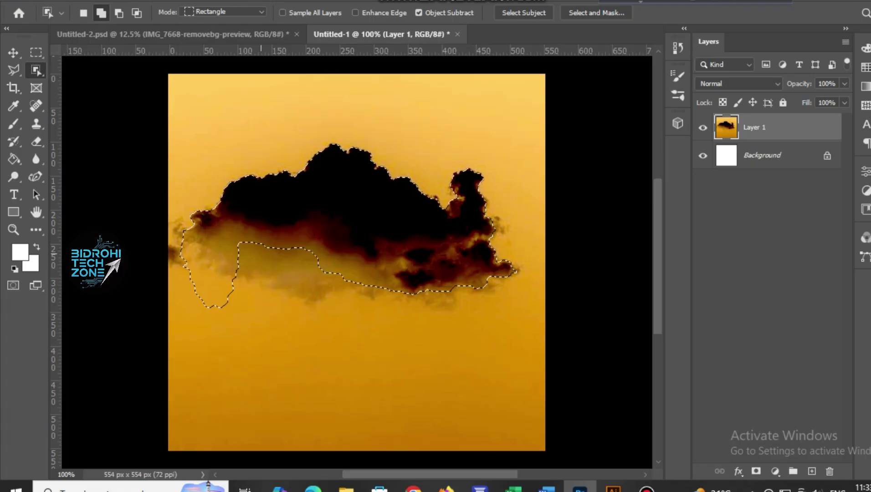
drag(236, 240, 395, 299)
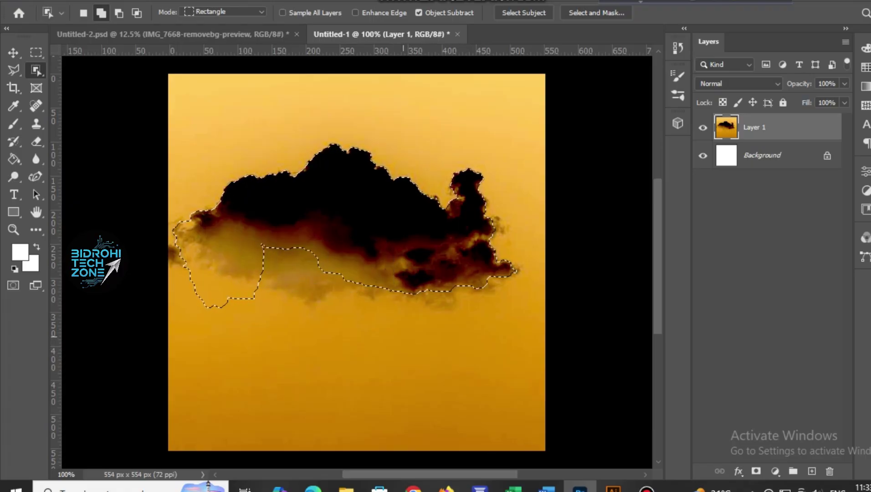
key(ctrl+d)
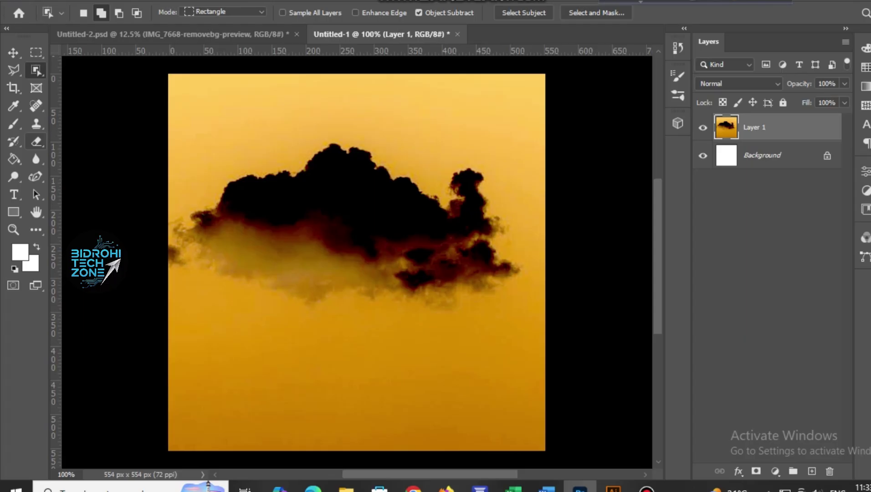
- Set up the Eraser Tool with a soft round brush of 158 px and 0% hardness
click(36, 141)
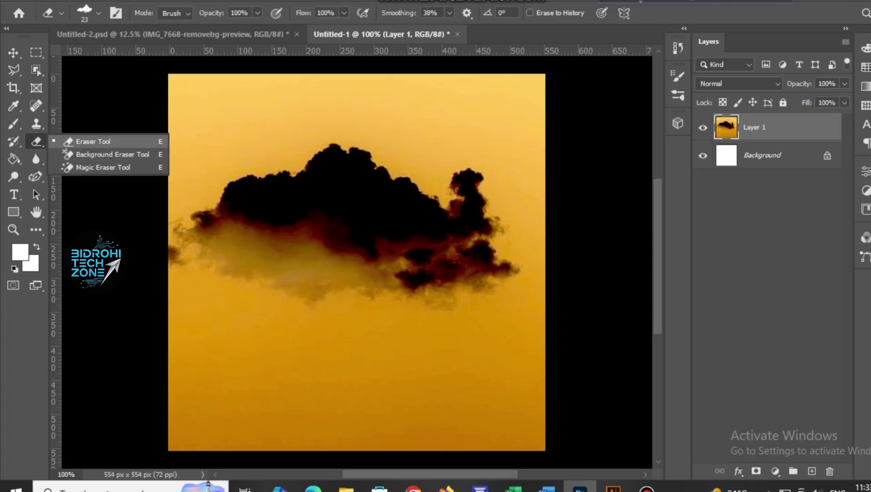
click(85, 141)
right_click(36, 141)
click(86, 142)
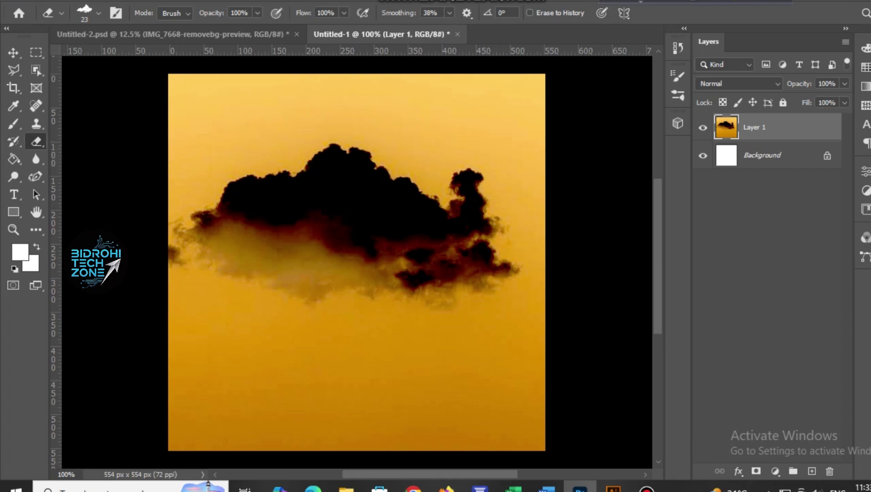
right_click(274, 255)
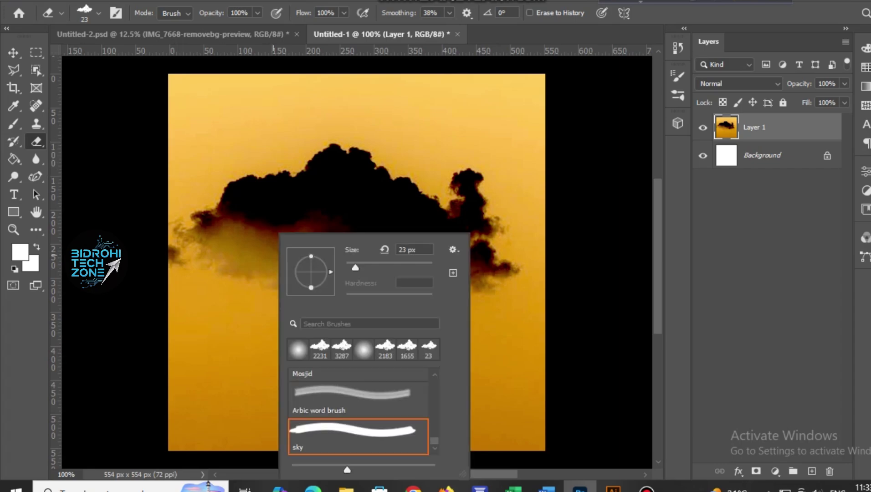
click(298, 349)
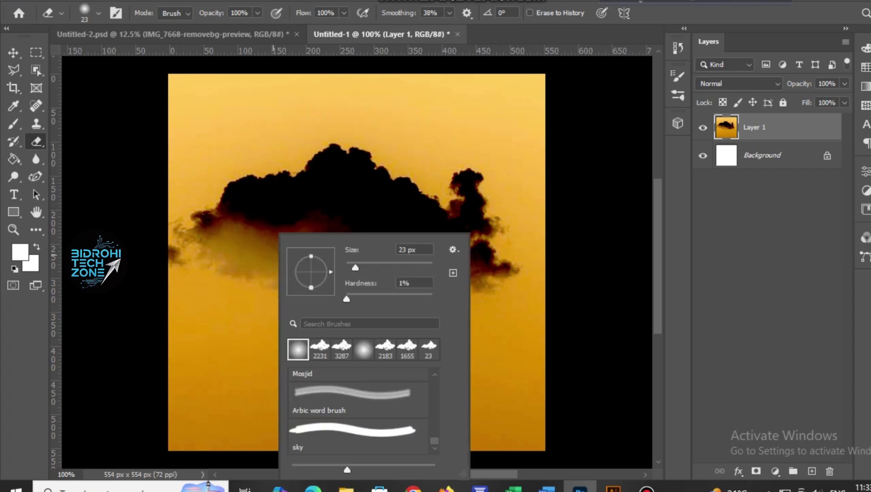
drag(346, 299, 345, 299)
drag(355, 267, 401, 268)
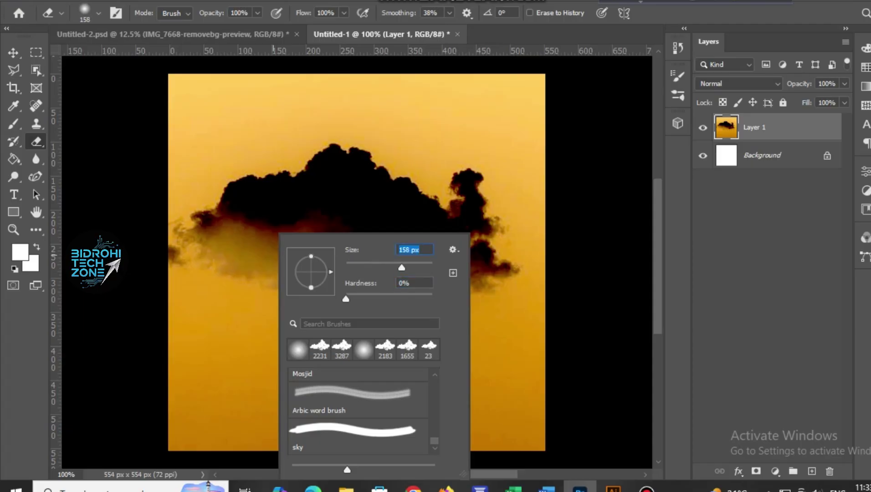
right_click(327, 179)
- Erase the orange sky below, beside and above the cloud on Layer 1 with the 158 px eraser
click(275, 369)
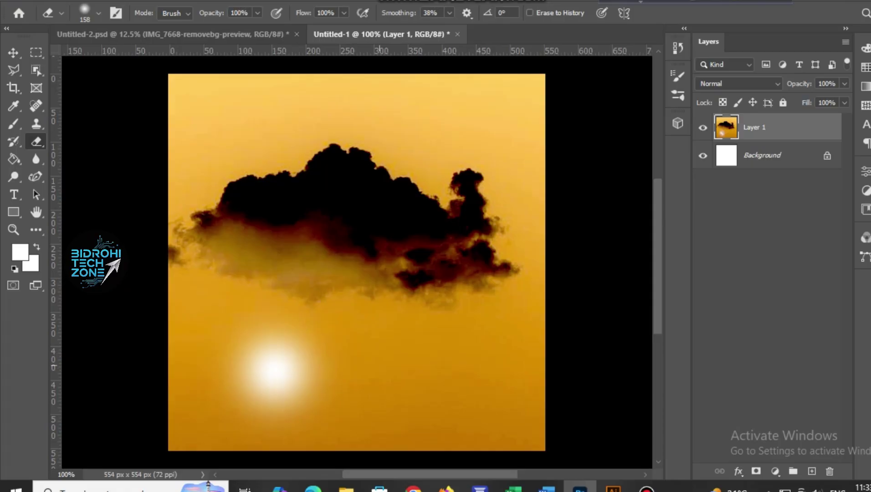
mouse_move(379, 365)
mouse_down()
mouse_move(268, 403)
mouse_move(472, 423)
mouse_move(530, 412)
mouse_move(586, 326)
mouse_up()
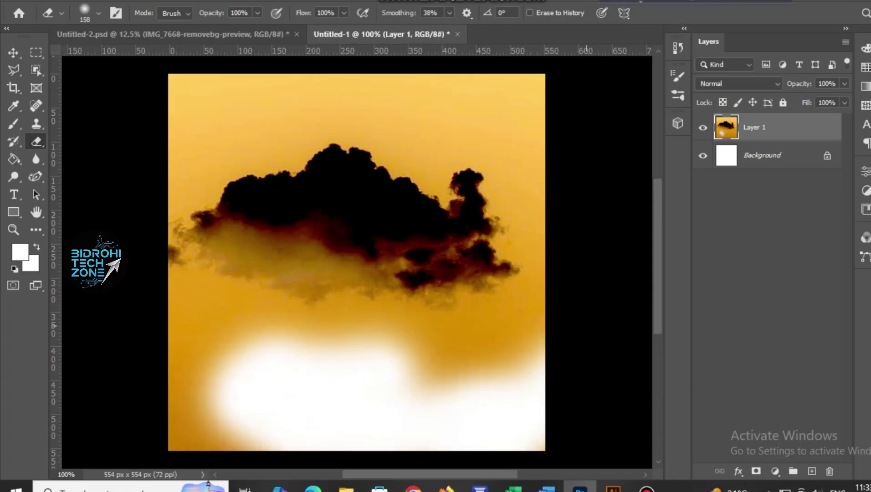
mouse_move(523, 332)
mouse_down()
mouse_move(391, 360)
mouse_move(196, 382)
mouse_move(296, 346)
mouse_move(456, 335)
mouse_move(223, 314)
mouse_move(191, 301)
mouse_move(455, 306)
mouse_move(524, 282)
mouse_move(533, 146)
mouse_move(423, 100)
mouse_move(191, 91)
mouse_move(182, 118)
mouse_move(191, 218)
mouse_move(242, 118)
mouse_move(278, 100)
mouse_move(255, 159)
mouse_move(182, 241)
mouse_move(139, 269)
mouse_up()
drag(138, 212, 173, 193)
mouse_move(326, 101)
mouse_down()
mouse_move(514, 163)
mouse_move(506, 255)
mouse_move(450, 296)
mouse_up()
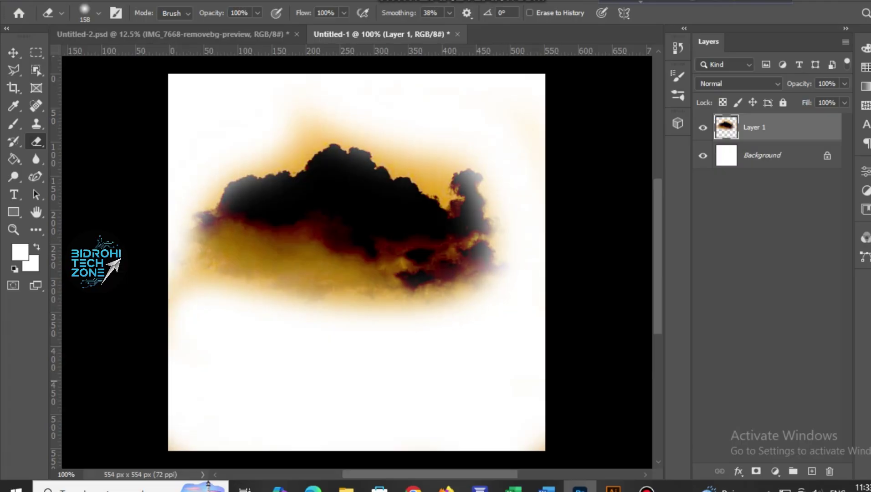
- Erase more sky along the cloud's upper edge with a 44 px eraser and hide the Background layer
mouse_move(424, 136)
mouse_down()
mouse_move(386, 136)
mouse_move(439, 180)
mouse_move(430, 157)
mouse_move(367, 138)
mouse_move(292, 133)
mouse_move(312, 146)
mouse_move(298, 159)
mouse_move(241, 175)
mouse_move(212, 196)
mouse_up()
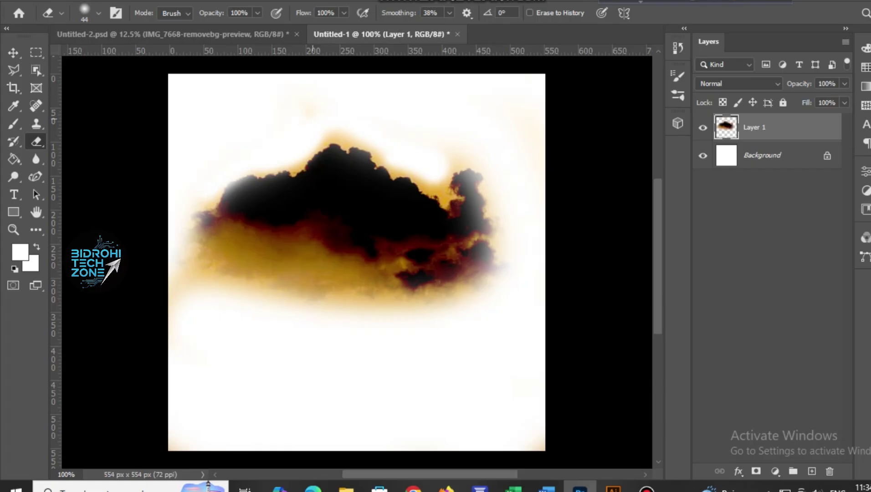
drag(338, 123, 387, 130)
click(702, 155)
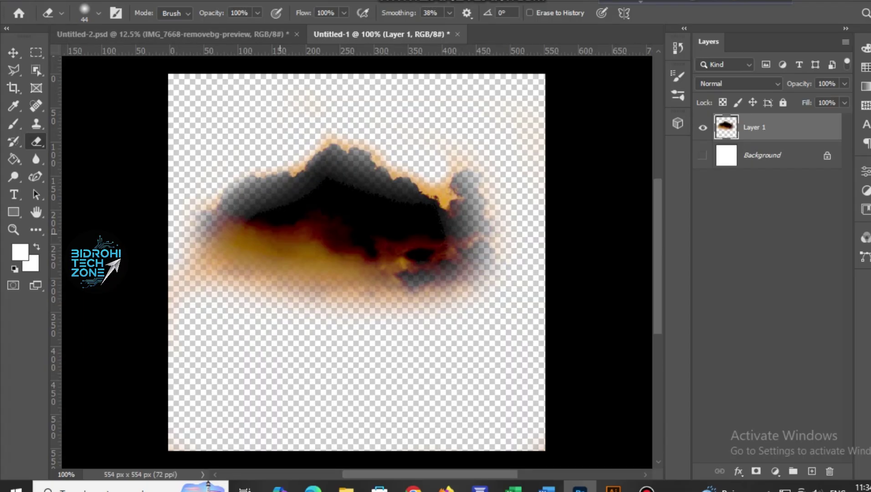
click(703, 156)
click(702, 155)
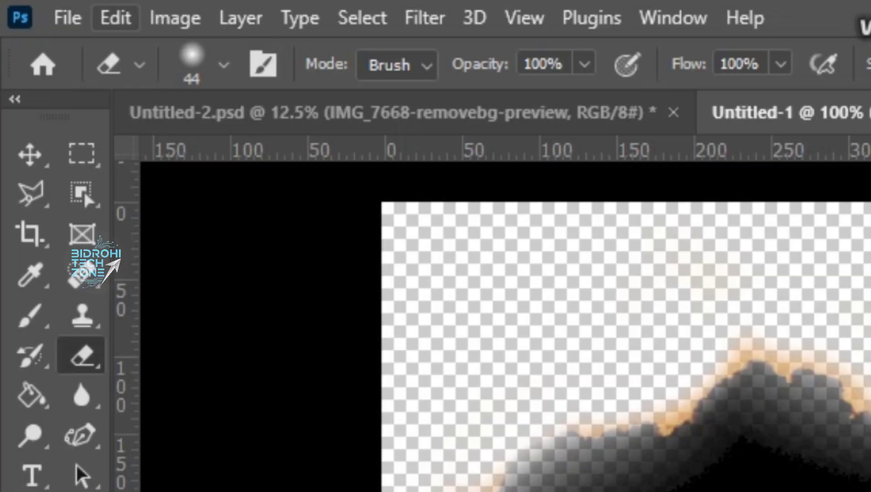
click(115, 18)
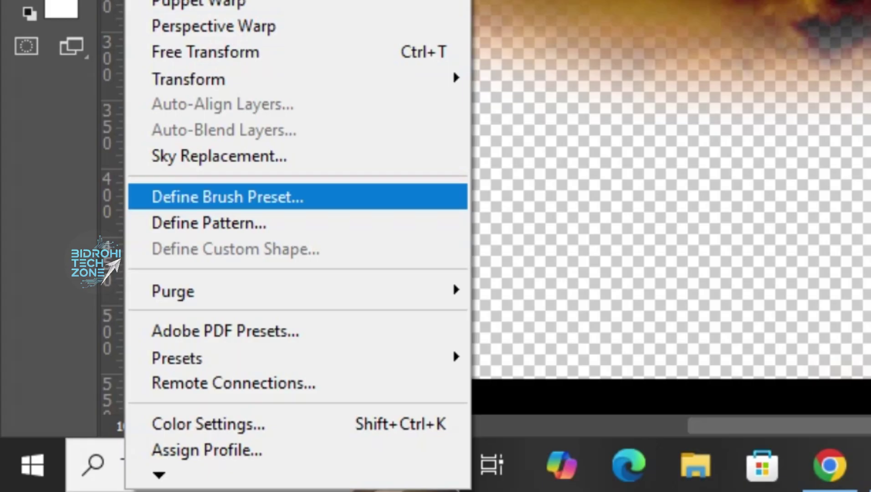
click(228, 196)
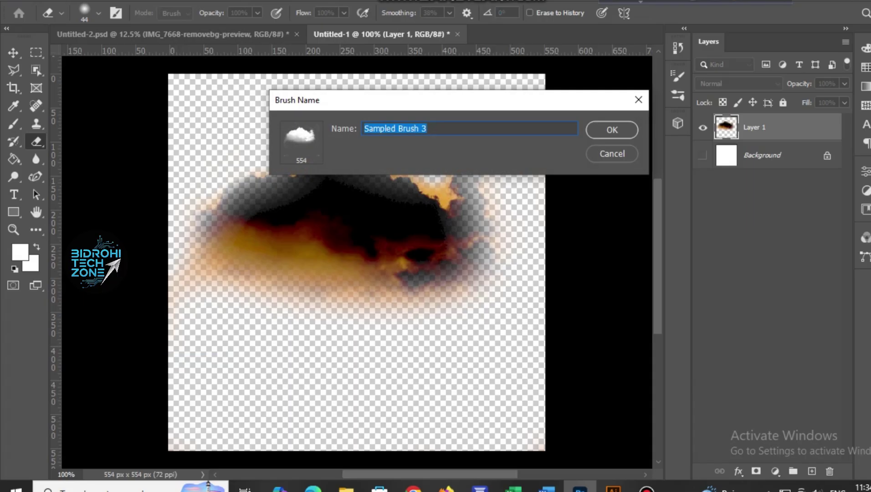
drag(311, 106, 300, 173)
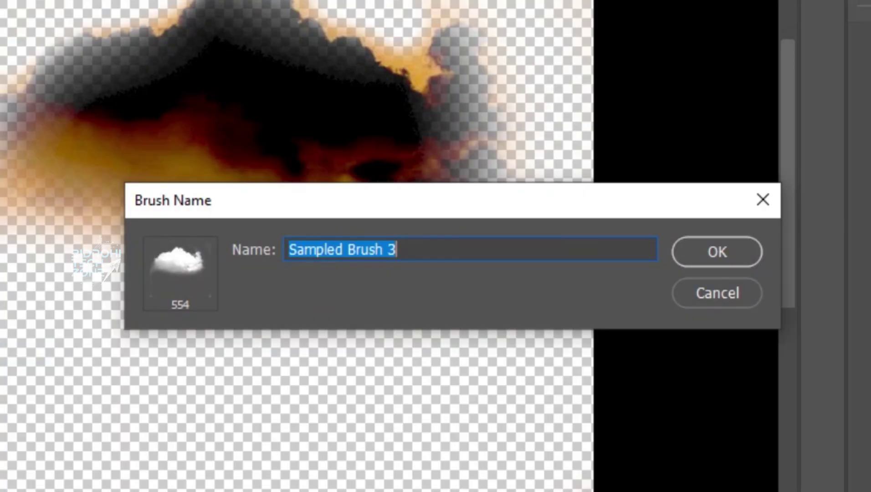
click(717, 293)
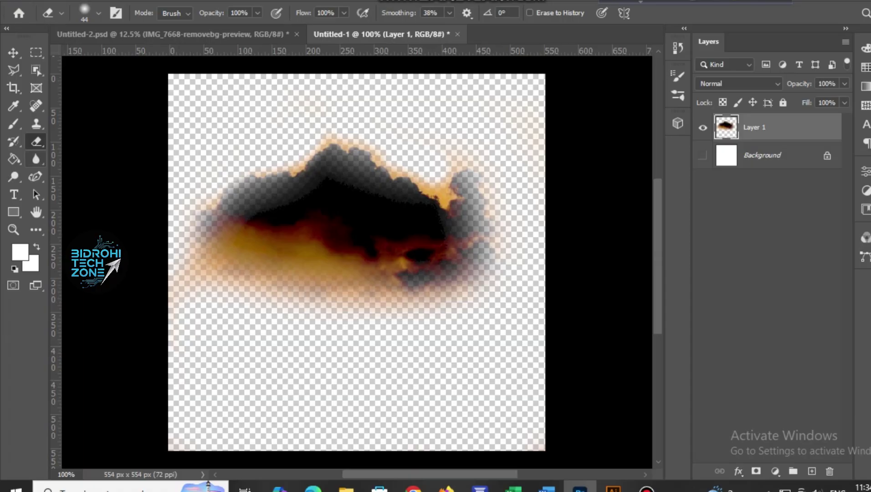
- Erase the leftover colour at the canvas's lower corners and around the cloud's sides with a 280 px soft eraser
drag(341, 404, 421, 404)
scroll(401, 403, down, 3)
drag(180, 354, 190, 350)
drag(585, 391, 604, 365)
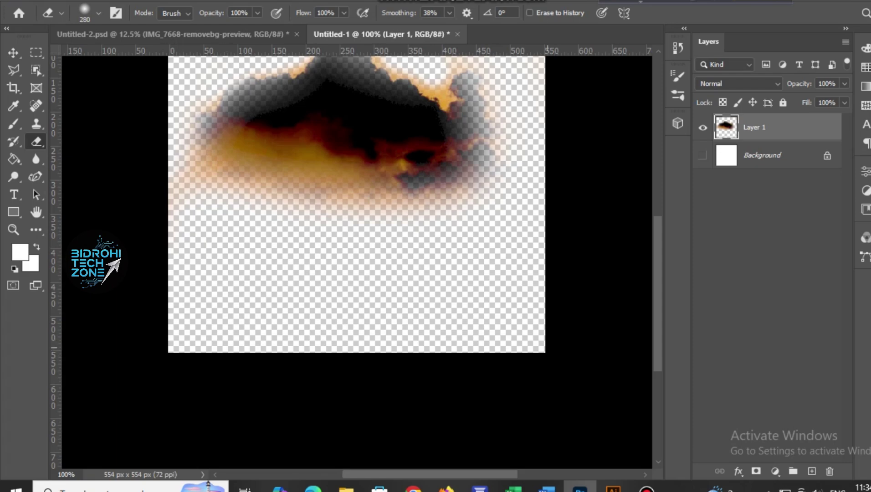
scroll(591, 326, up, 3)
scroll(592, 327, up, 2)
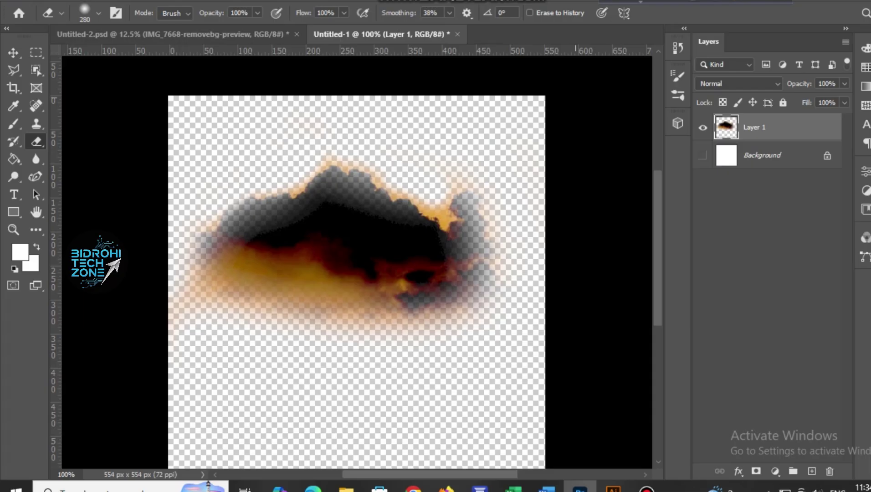
mouse_move(134, 58)
mouse_down()
mouse_move(175, 219)
mouse_move(164, 422)
mouse_up()
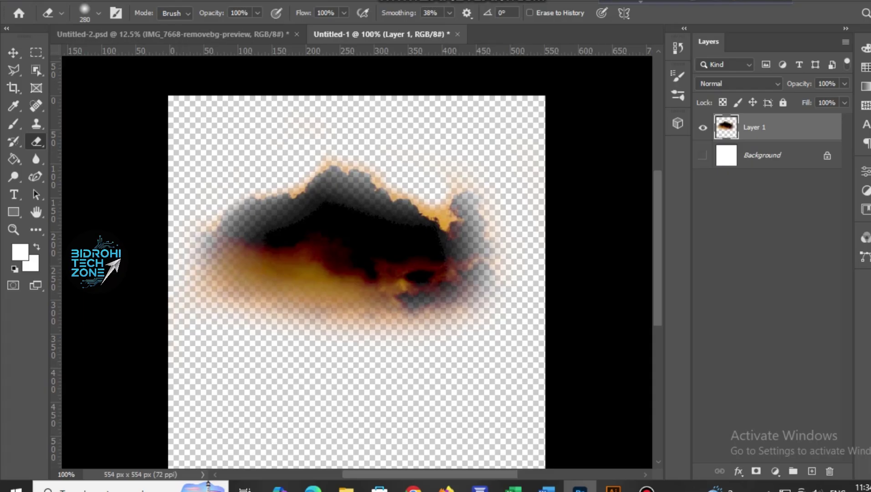
drag(419, 233, 469, 216)
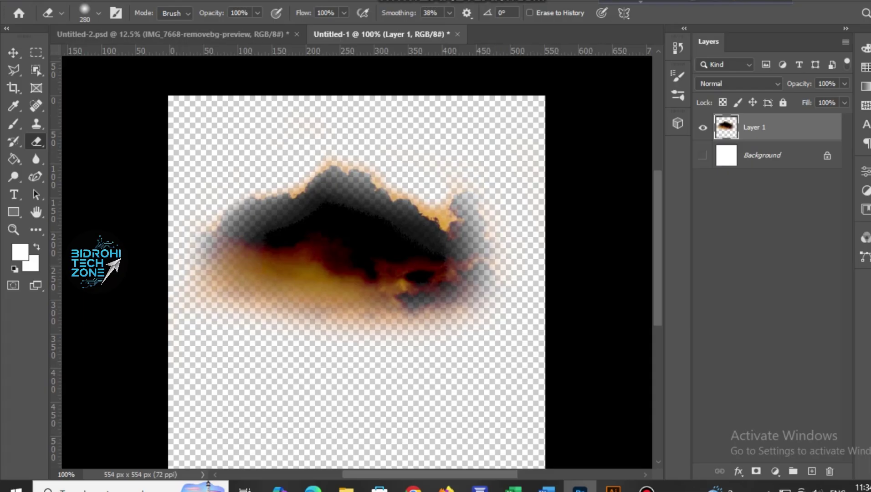
- Define the erased cloud as a brush preset named "yt class sky"
click(71, 0)
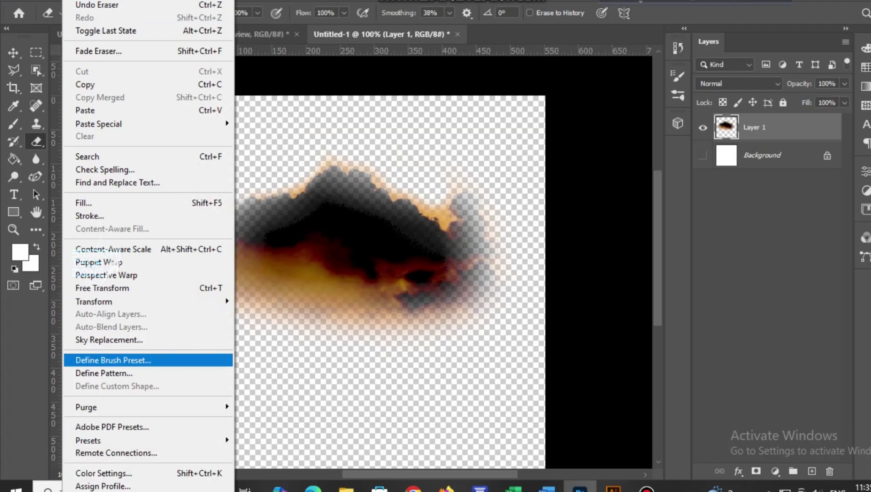
click(113, 360)
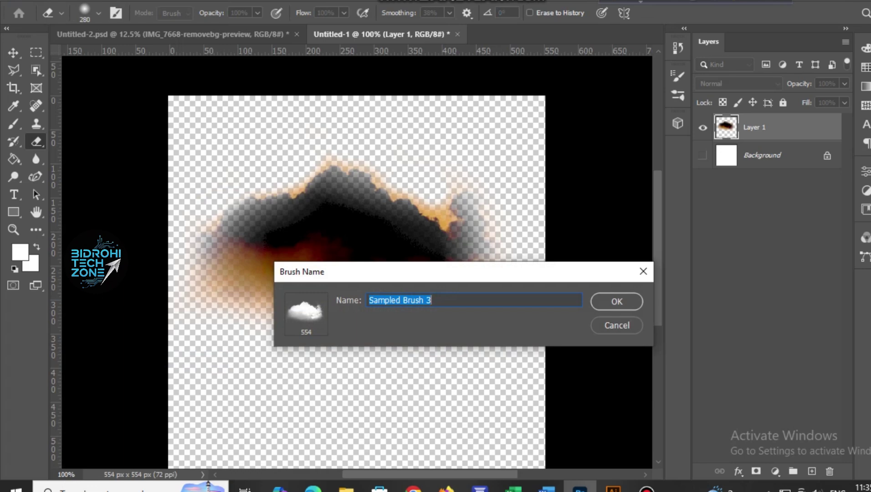
text(yt )
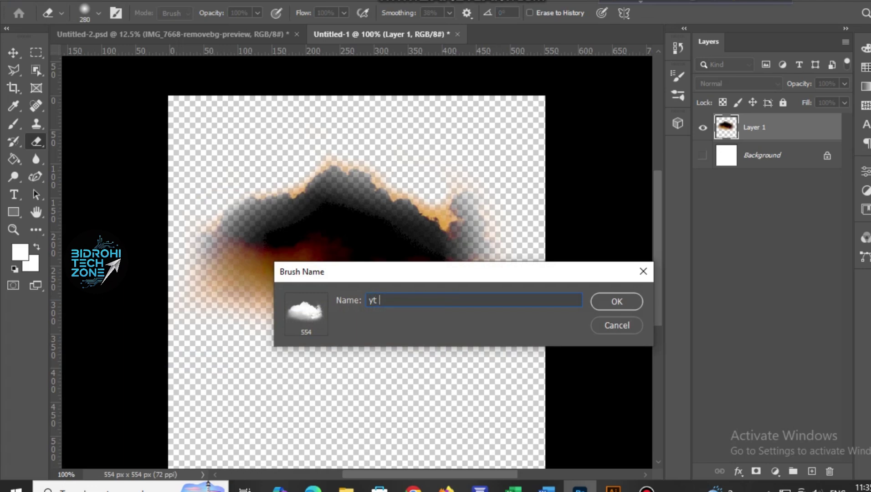
text(class sky)
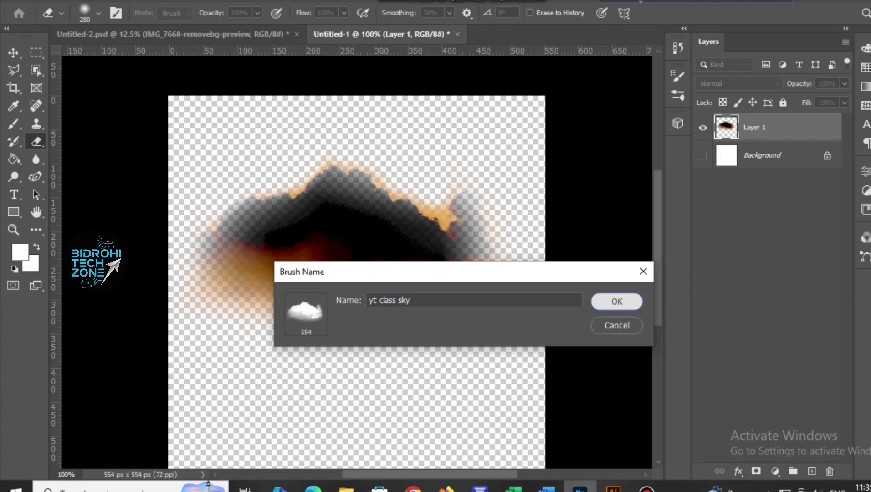
click(600, 304)
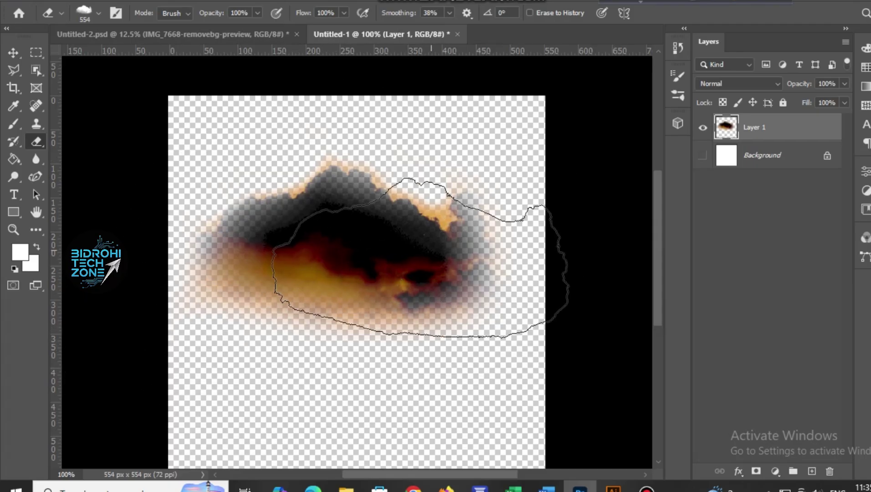
- Erase the middle of the cloud on Layer 1 with the new cloud-shaped tip and add an empty layer above it
click(309, 202)
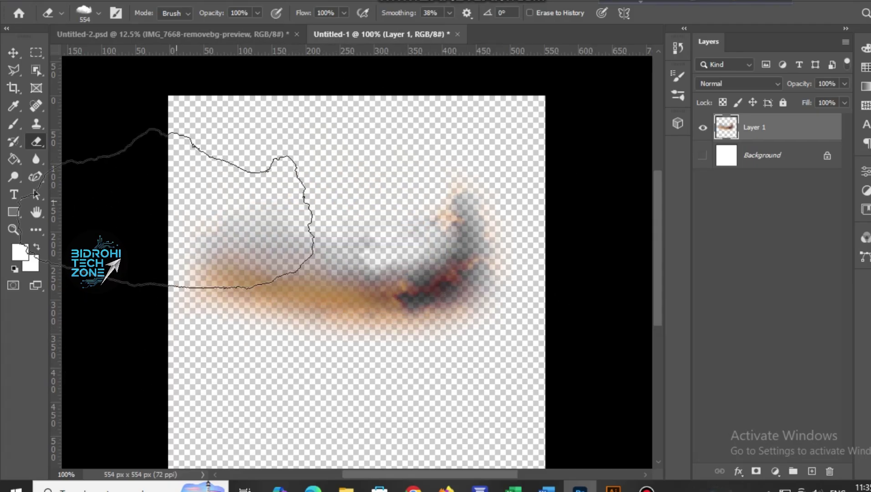
click(702, 156)
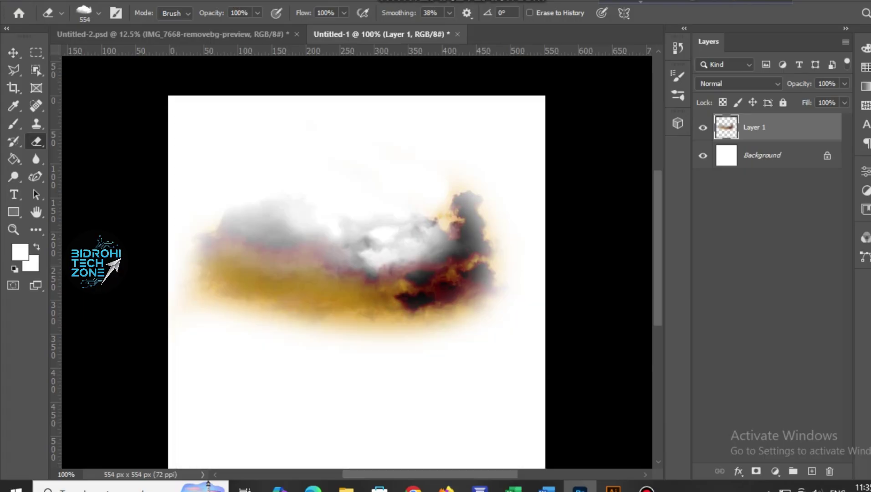
click(702, 155)
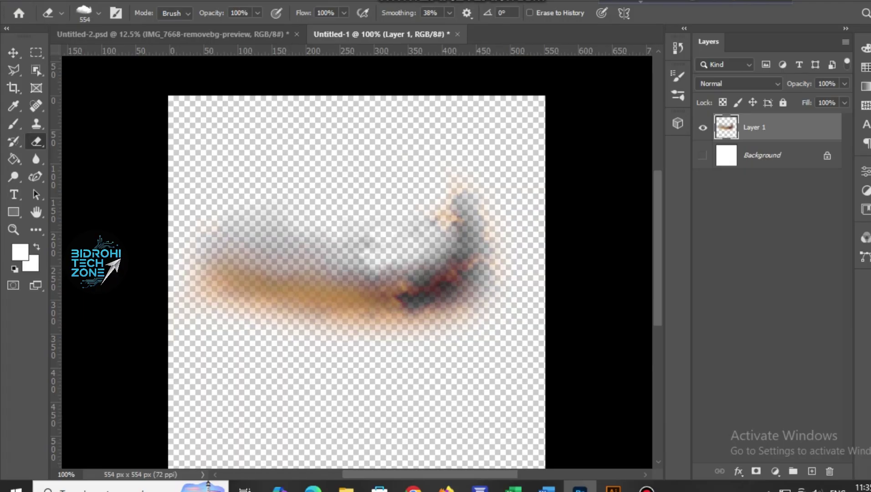
click(811, 471)
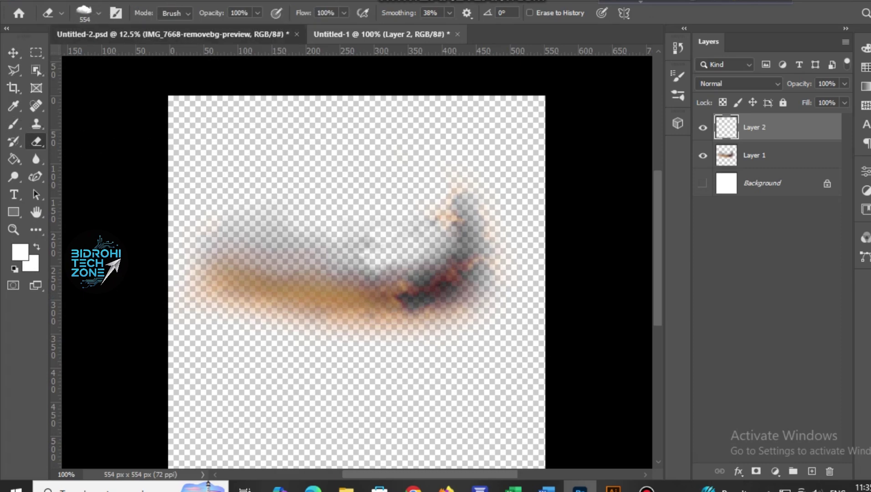
- Switch to Untitled-2.psd and undo the earlier cloud painting on the shoe poster
click(168, 34)
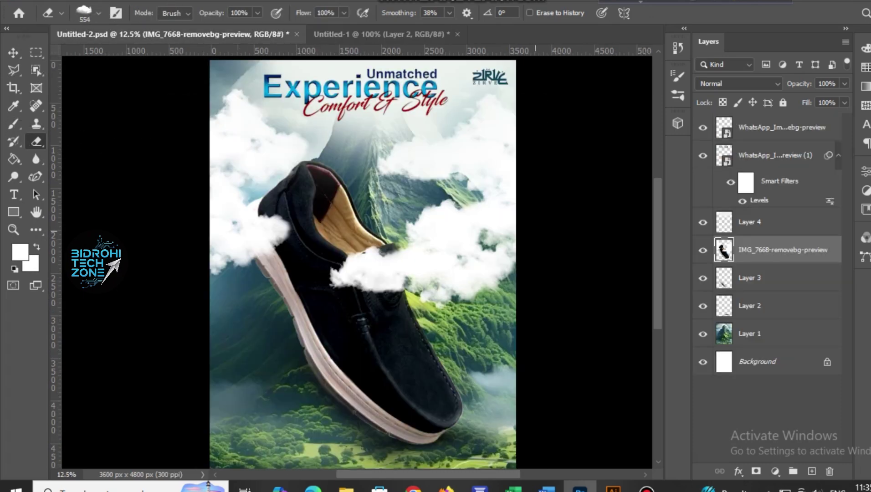
key(ctrl+z)
key(ctrl+z)
key(ctrl+z)
key(ctrl+z)
key(ctrl+z)
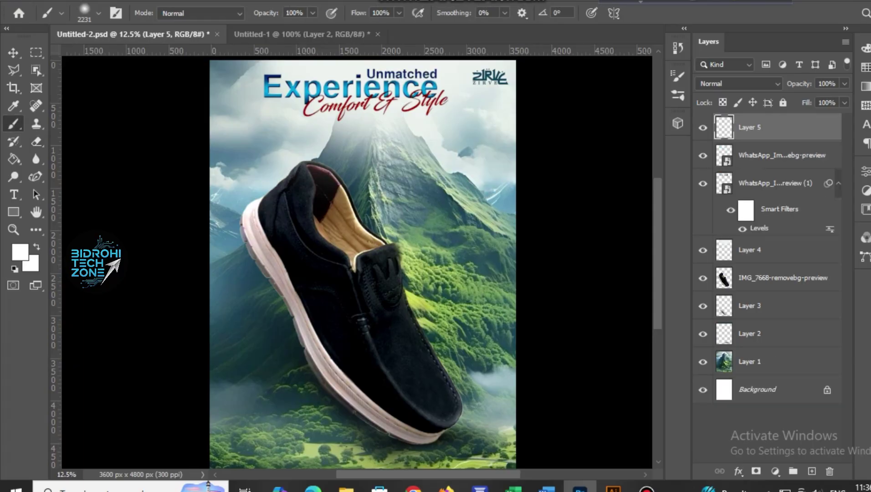
- Choose the "yt class sky" preset as the tip for the Brush tool
right_click(387, 196)
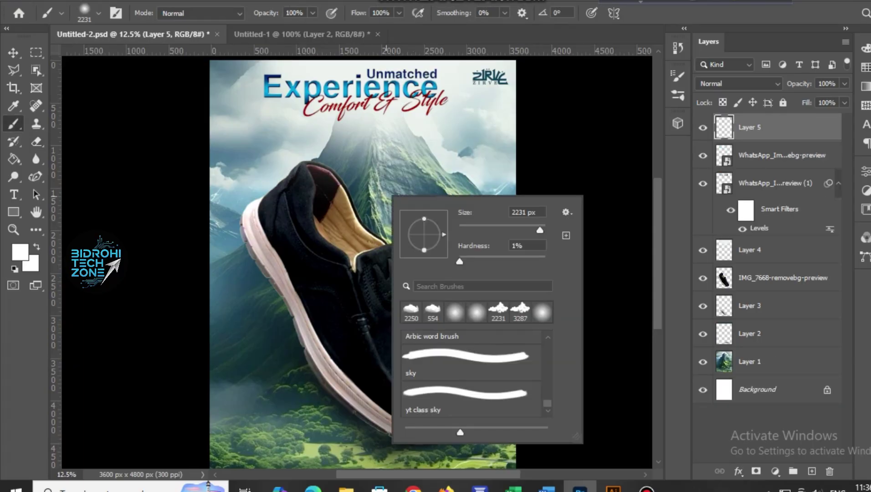
right_click(302, 224)
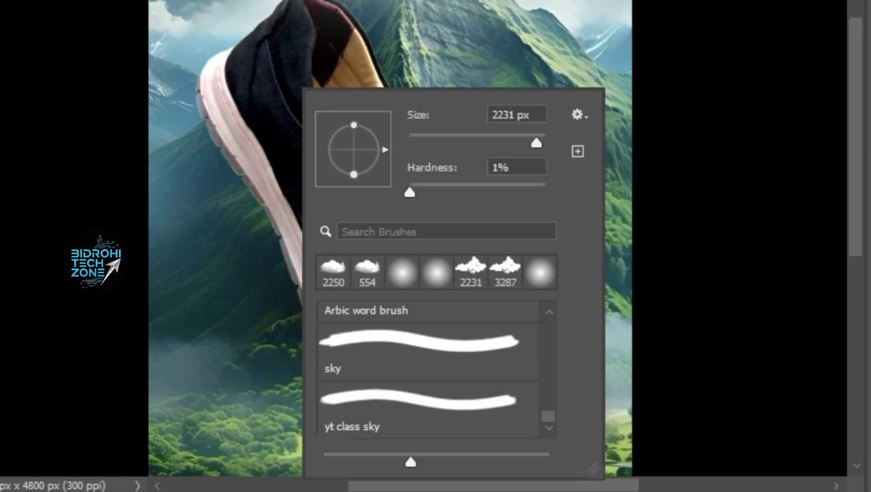
scroll(386, 401, up, 2)
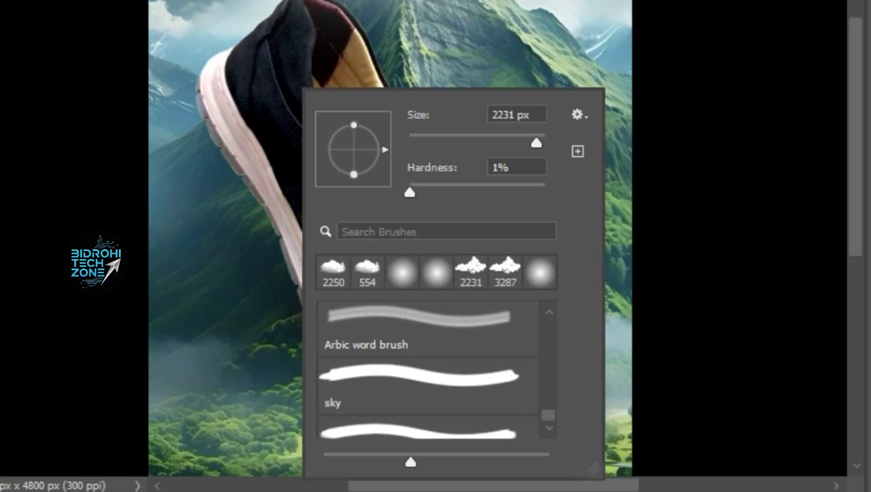
scroll(386, 401, down, 2)
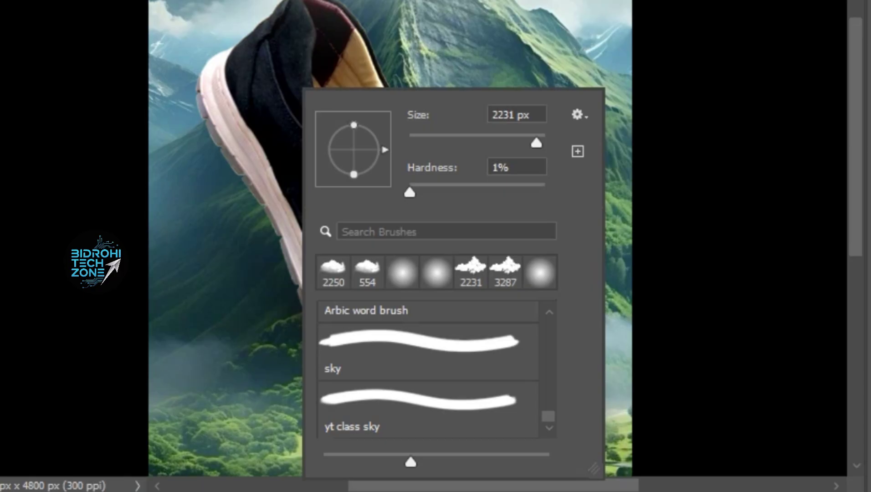
click(387, 405)
key(Return)
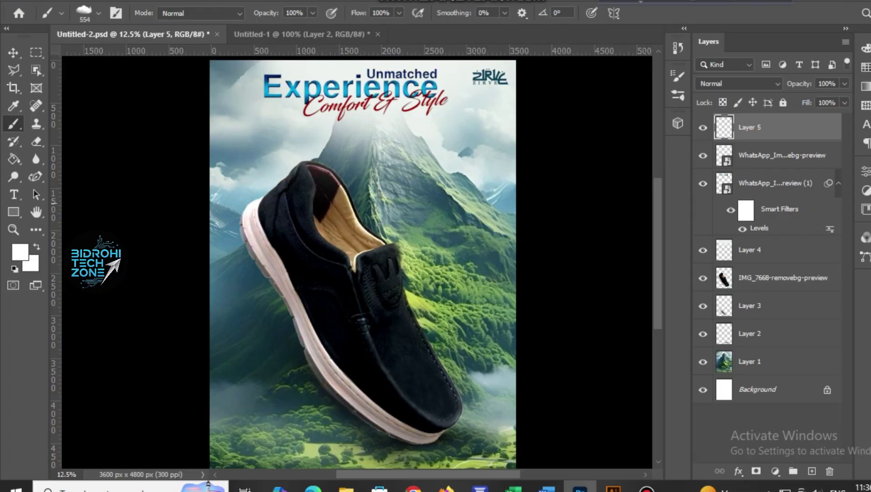
- Enlarge the brush to about 2314 px and paint three white clouds on Layer 5 above the shoe and over the right-hand mountainside
drag(402, 205, 481, 216)
click(479, 171)
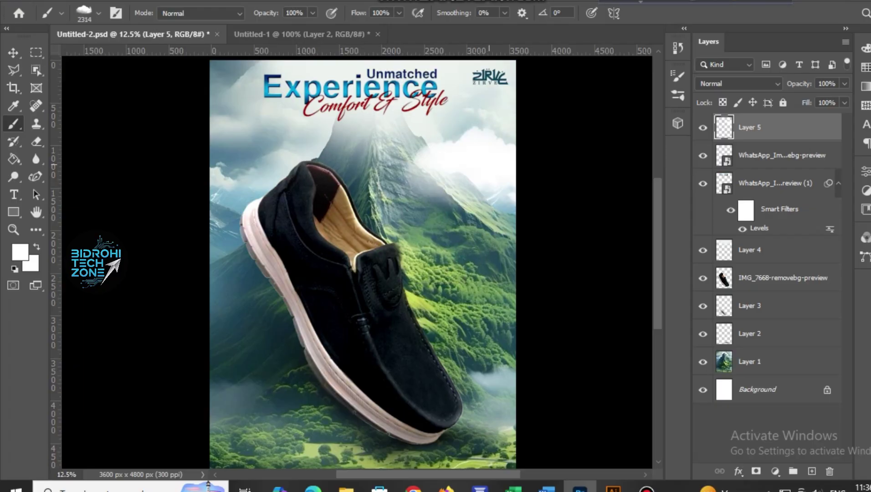
click(340, 152)
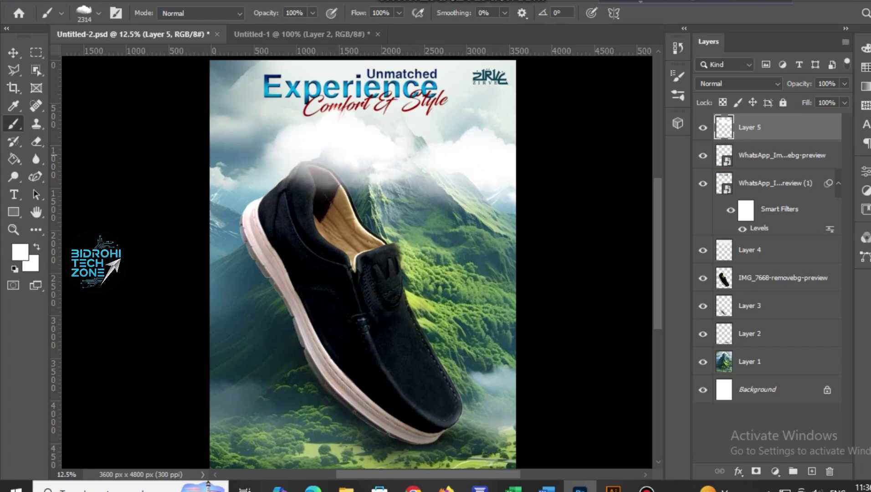
click(459, 233)
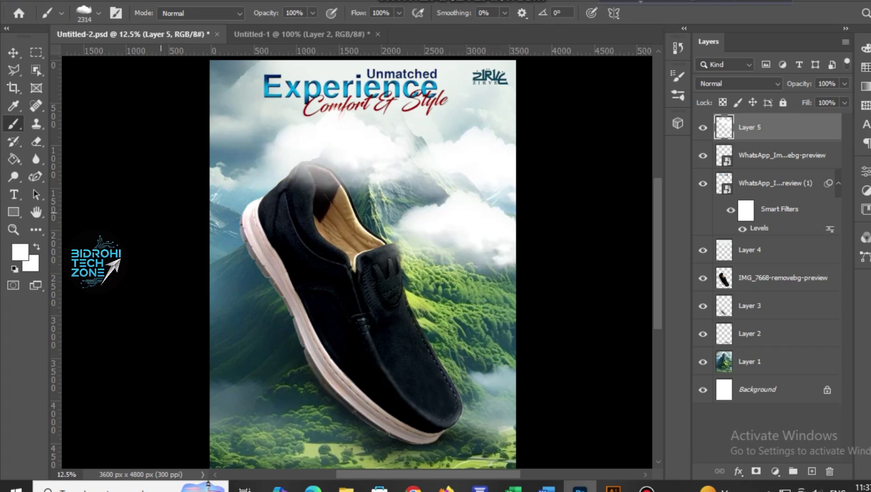
- Try more clouds along the poster's left edge and a 5000 px cloud at 96% opacity across the shoe's upper part
click(255, 176)
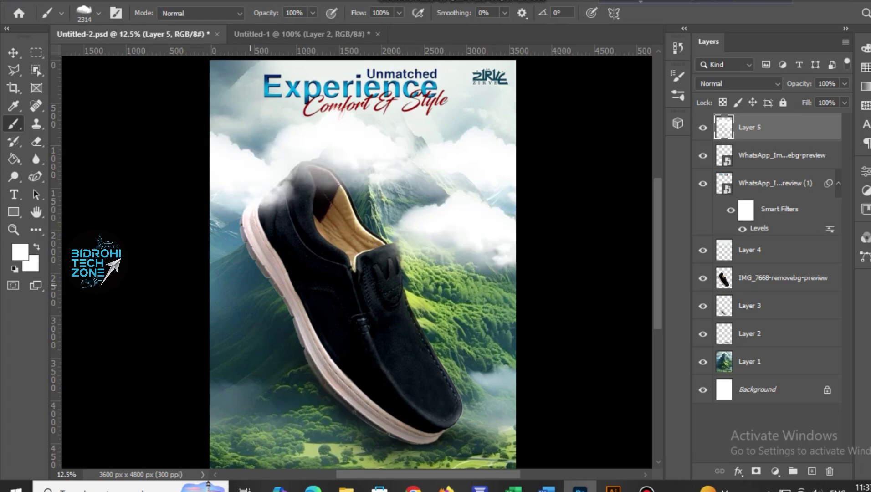
click(250, 287)
drag(281, 295, 410, 289)
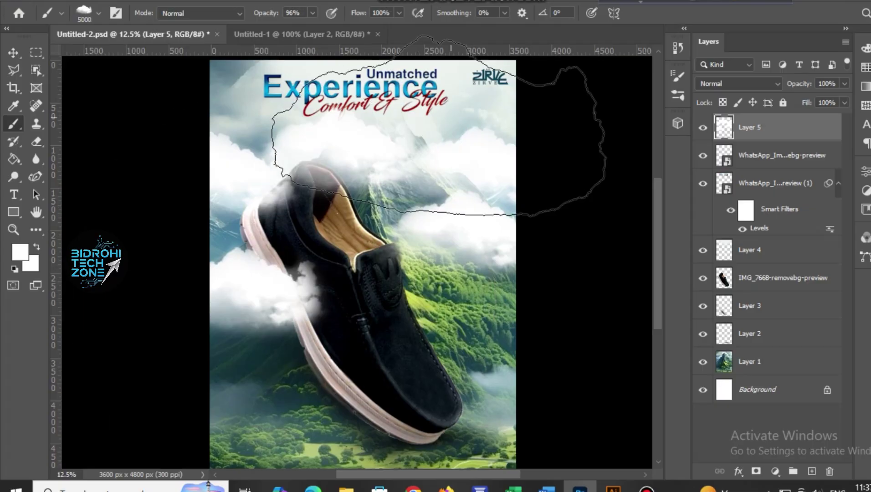
click(438, 205)
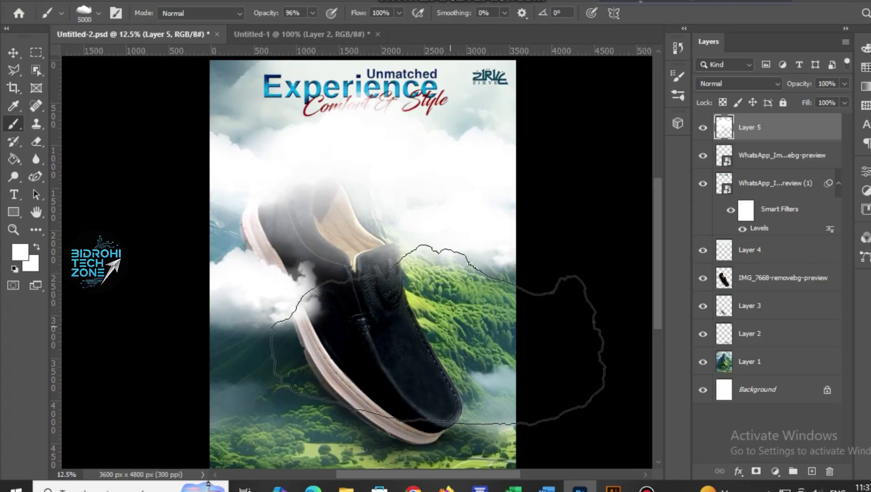
- Reduce the brush to about 696 px, test small clouds on the right slope, and undo back to the first three clouds
drag(450, 315, 267, 314)
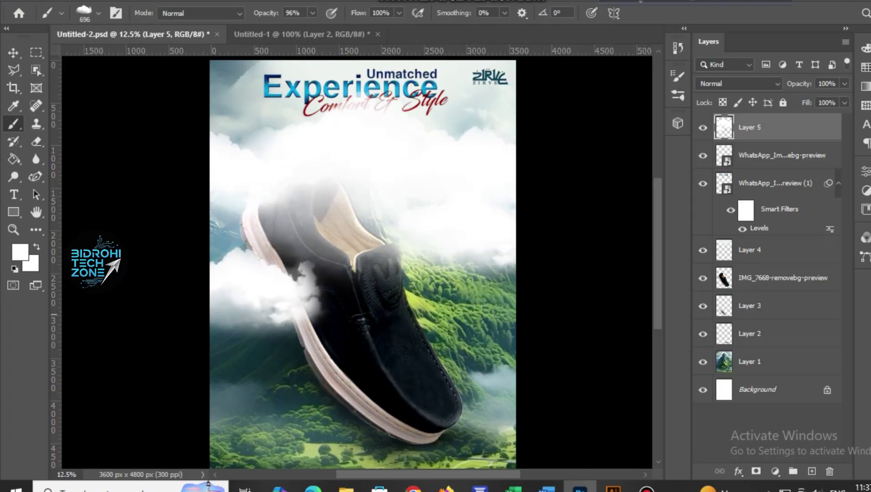
click(465, 296)
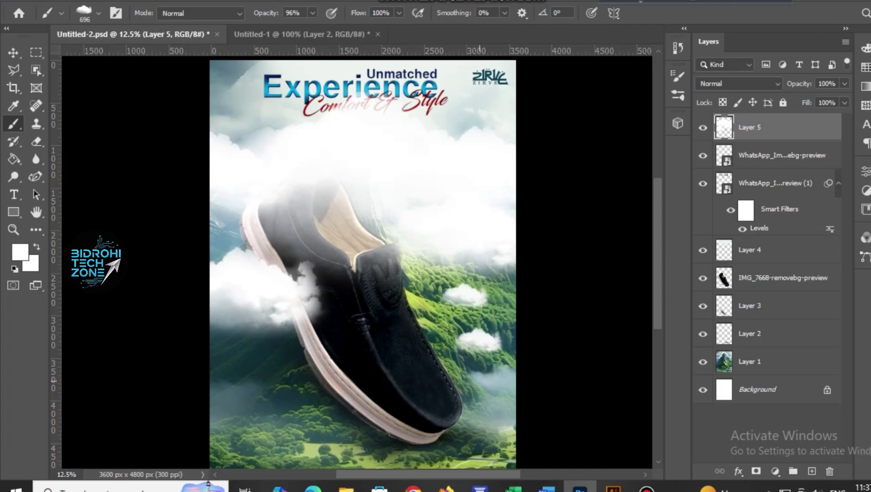
key(ctrl+z)
key(ctrl+z)
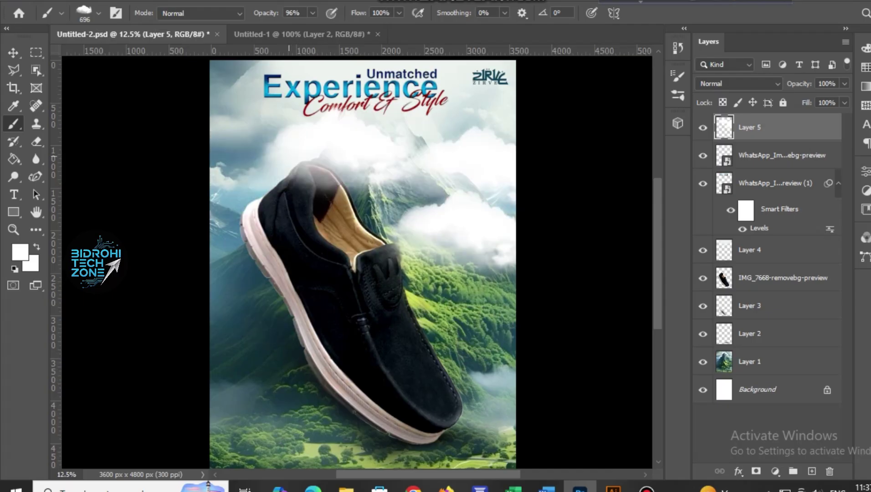
- Paint small 696 px clouds down the poster's left side, on the right slope and beside the shoe's opening on Layer 5
click(247, 115)
click(238, 176)
click(234, 253)
click(235, 298)
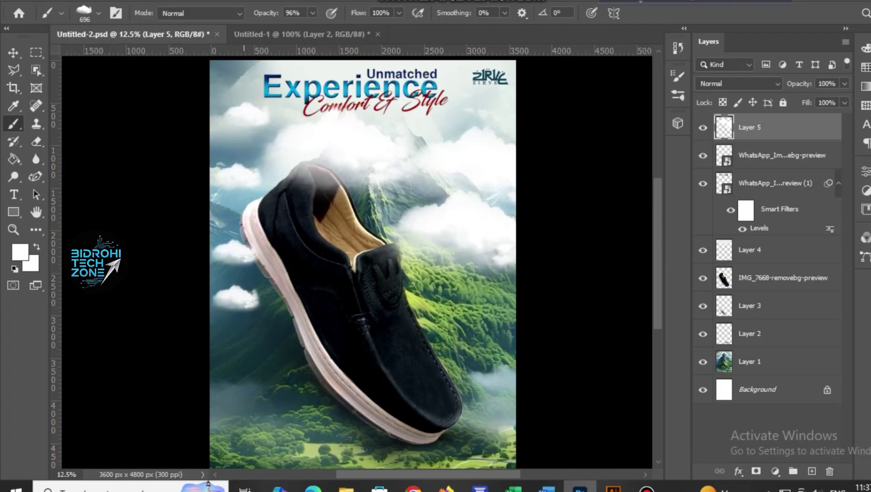
click(244, 337)
click(449, 268)
click(465, 314)
click(468, 337)
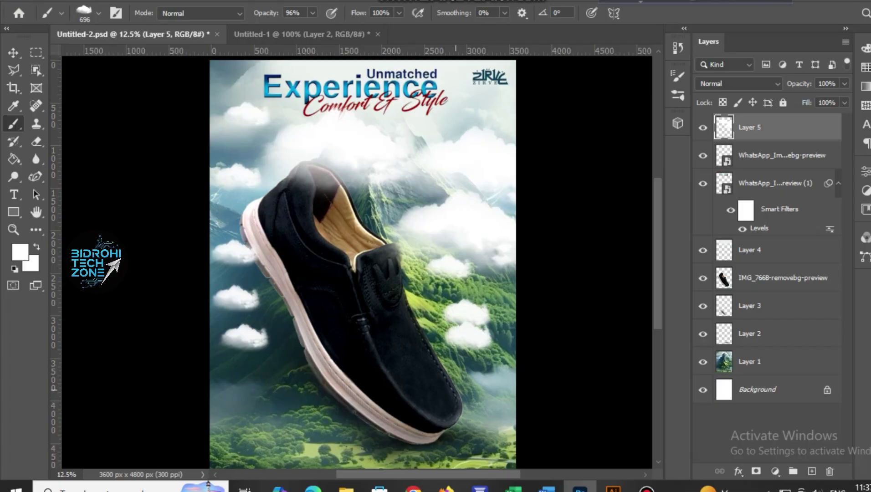
click(365, 184)
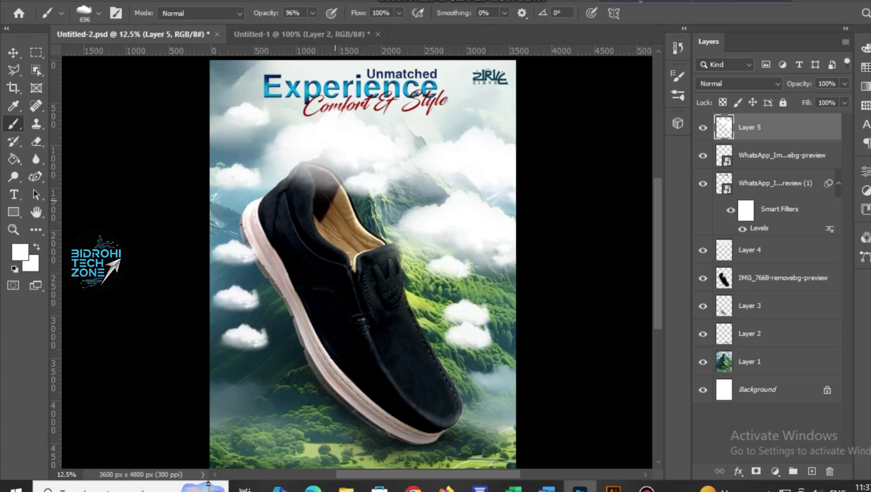
- Enlarge the brush to about 1416 px and fill the upper sky around the headline and behind the heel with clouds on Layer 5
mouse_move(336, 195)
mouse_down()
mouse_move(387, 203)
mouse_move(397, 214)
mouse_up()
click(460, 117)
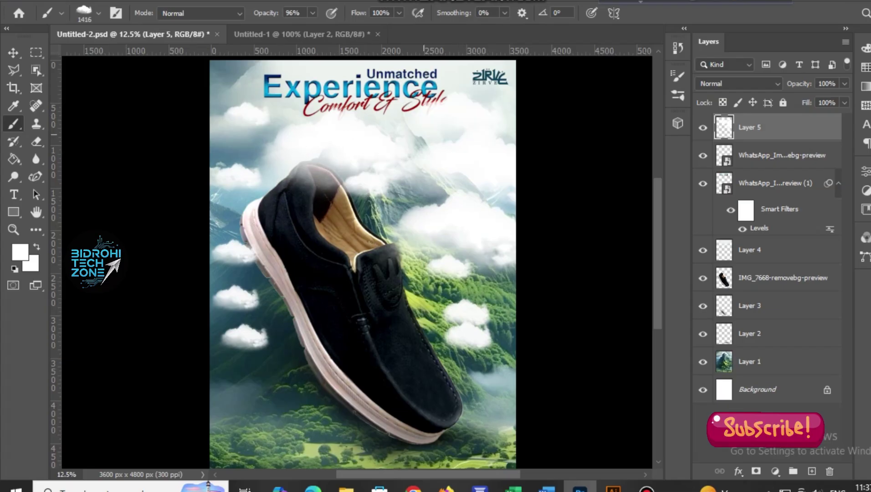
click(399, 133)
click(415, 184)
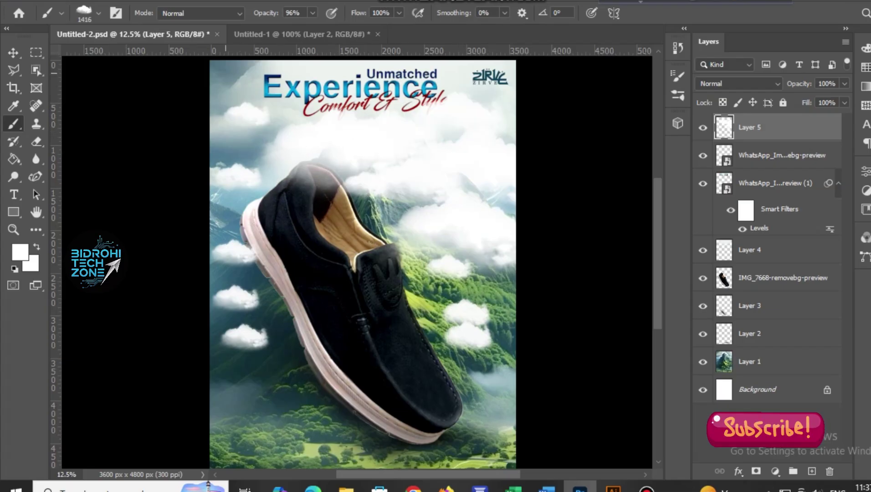
click(237, 80)
click(226, 159)
click(234, 131)
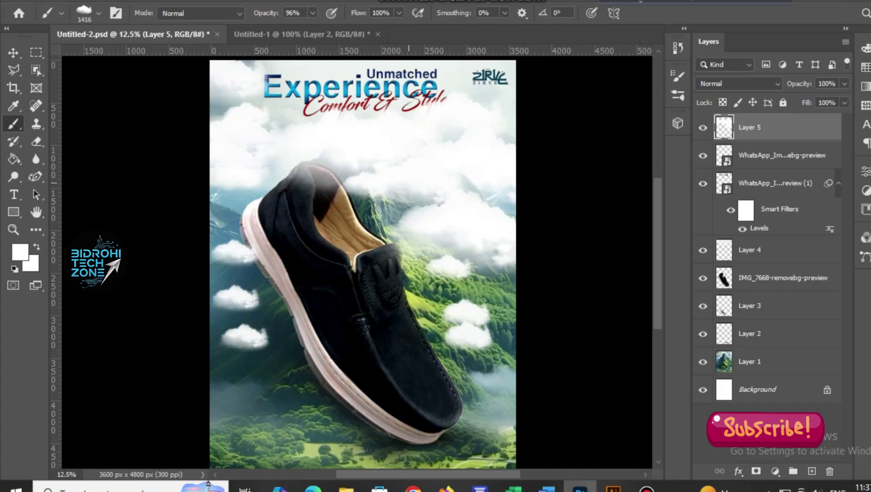
click(71, 1)
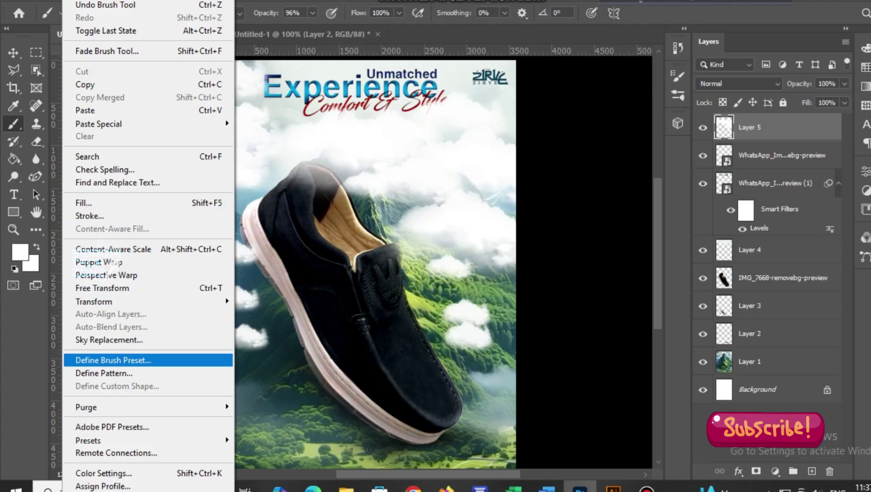
click(113, 360)
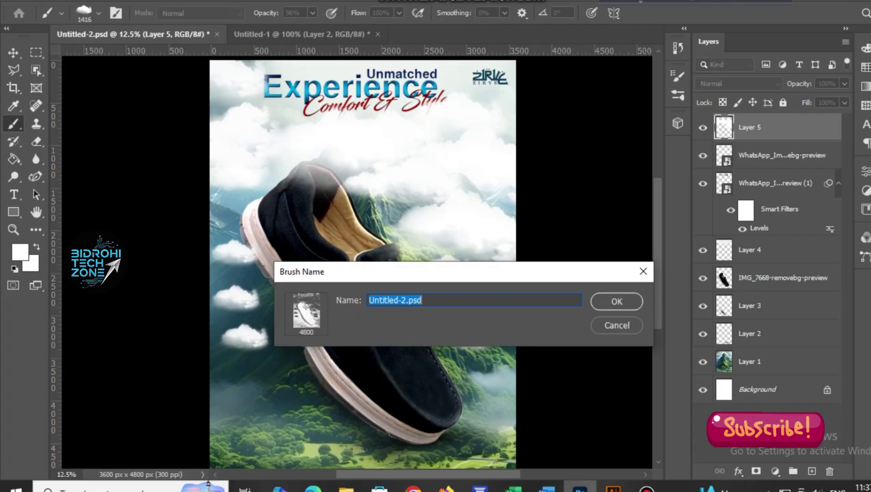
click(616, 325)
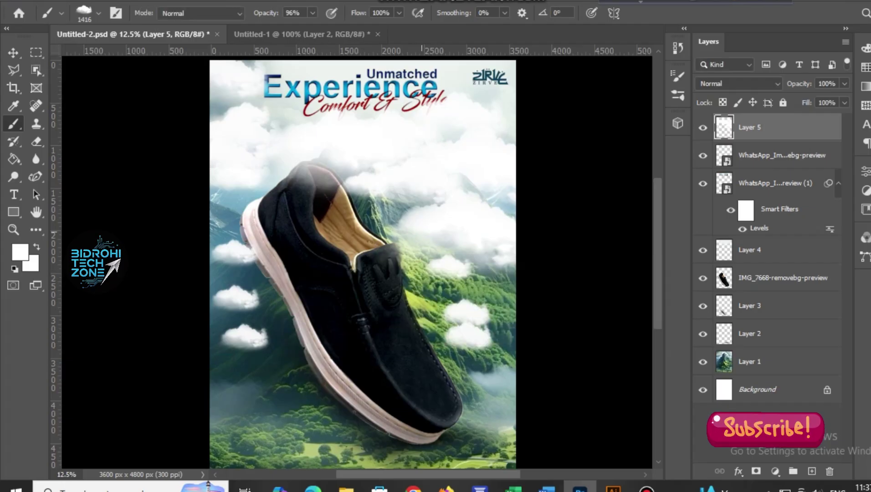